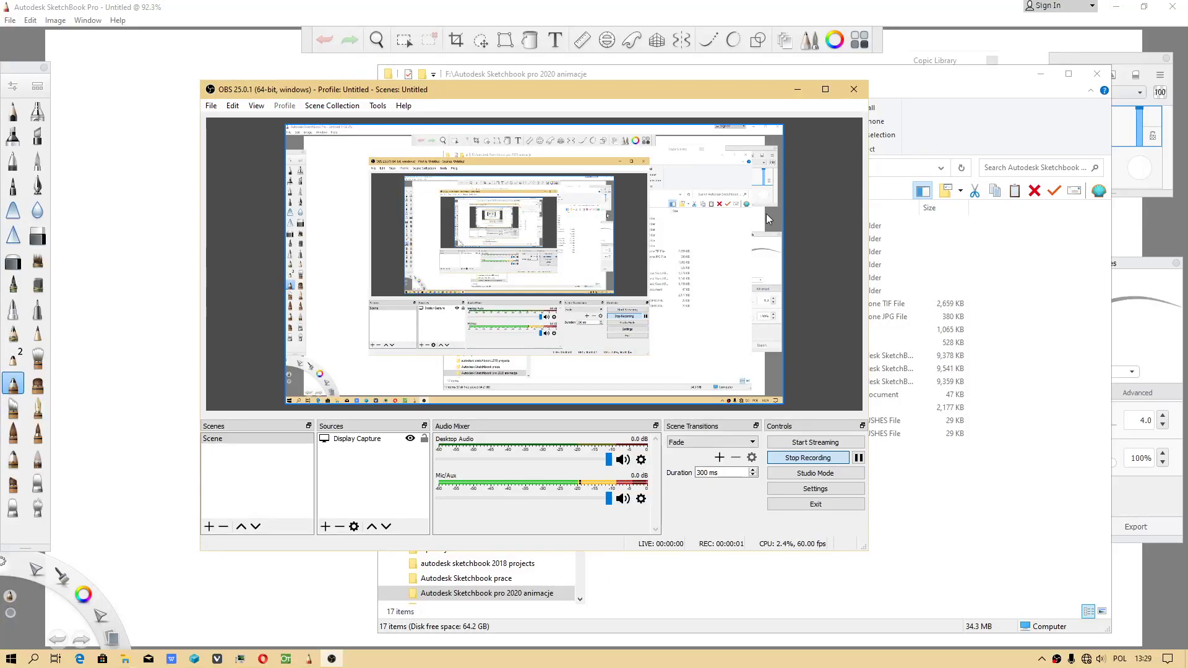
Minimize OBS and bring up the Opera browser showing the YouTube channel page
left_click(797, 89)
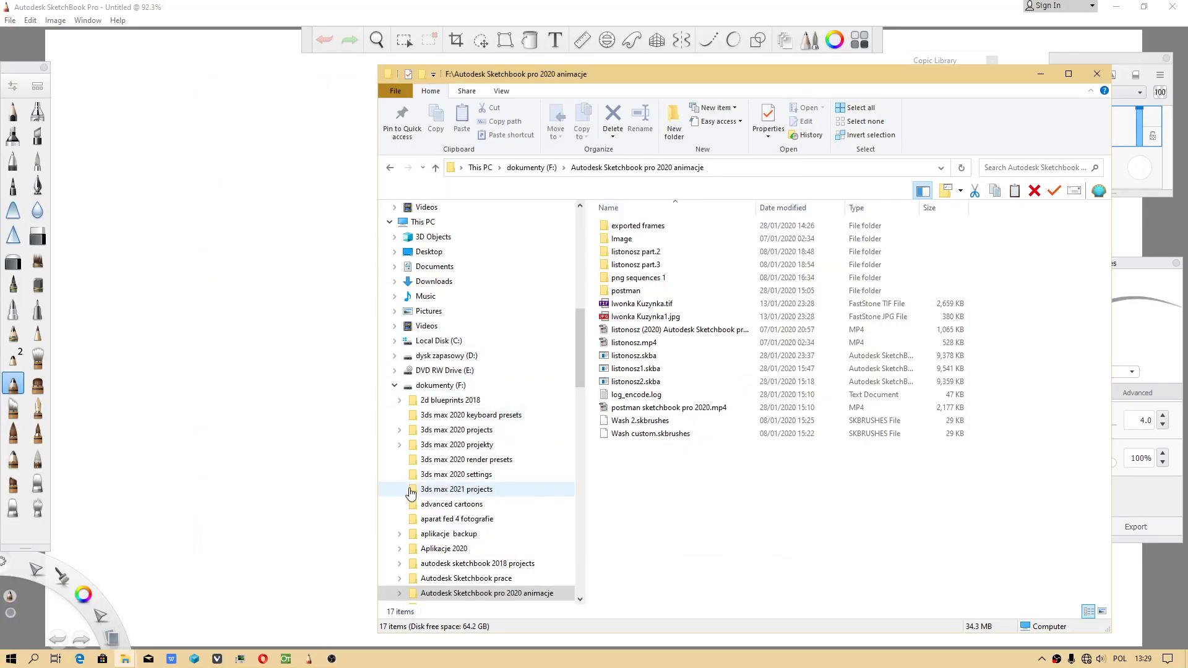
left_click(263, 658)
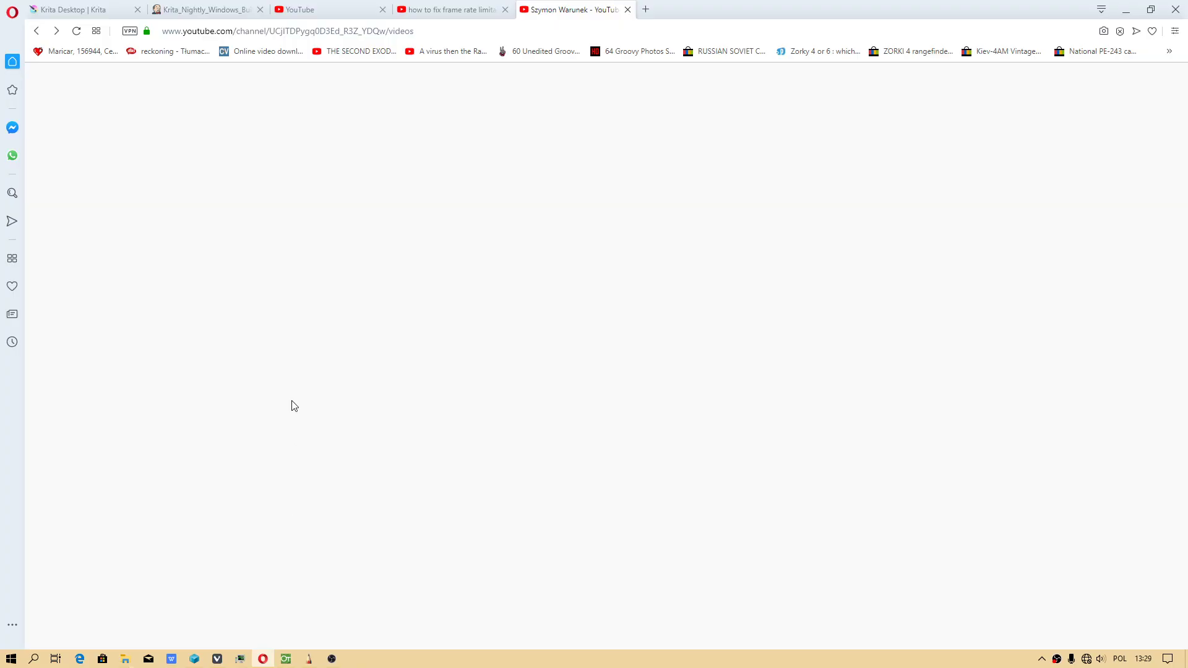
Watch the YouTube frame rate limitation tutorial, then minimize Opera
left_click(466, 12)
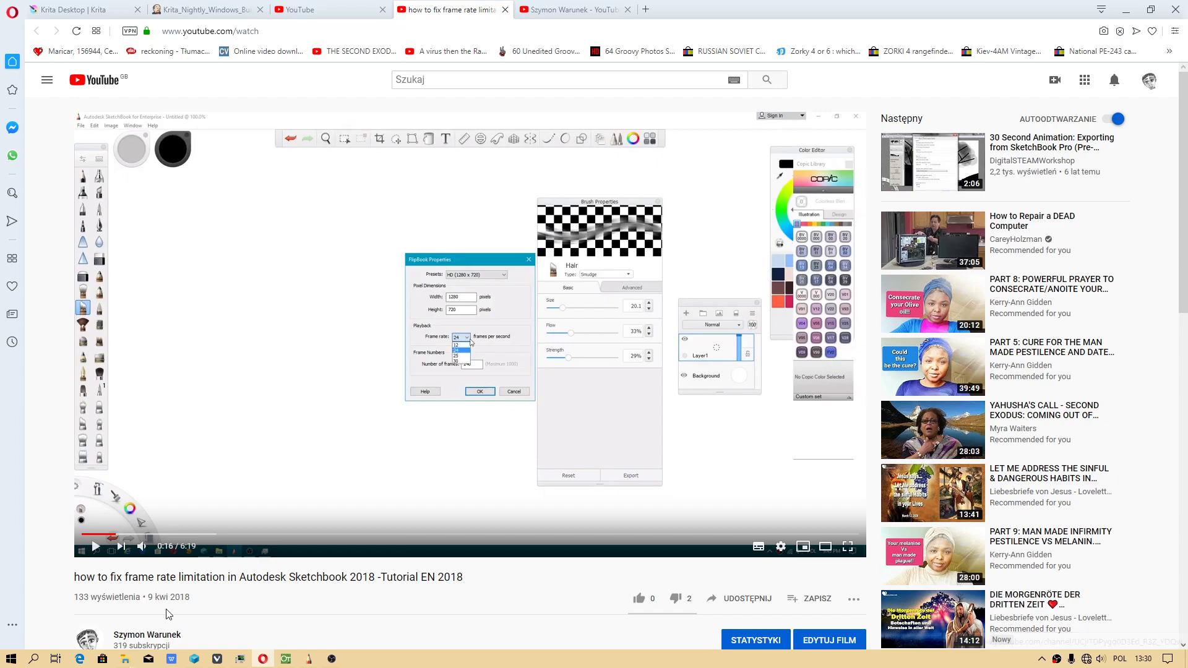
scroll(435, 328, "down", 2)
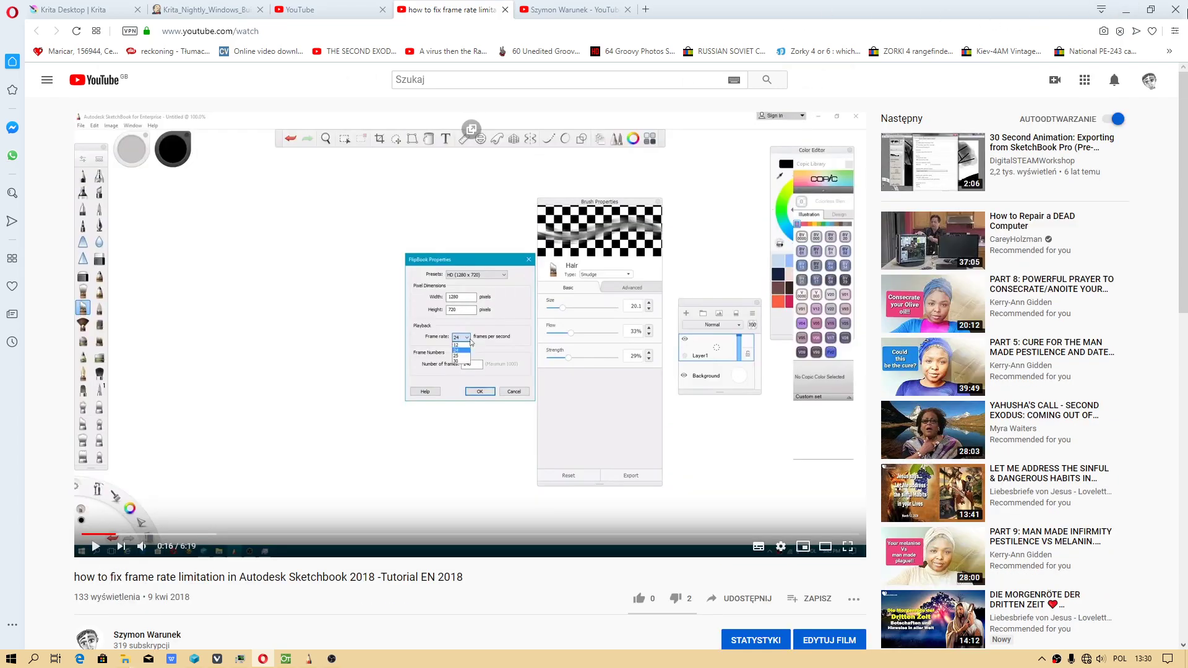
left_click(1126, 9)
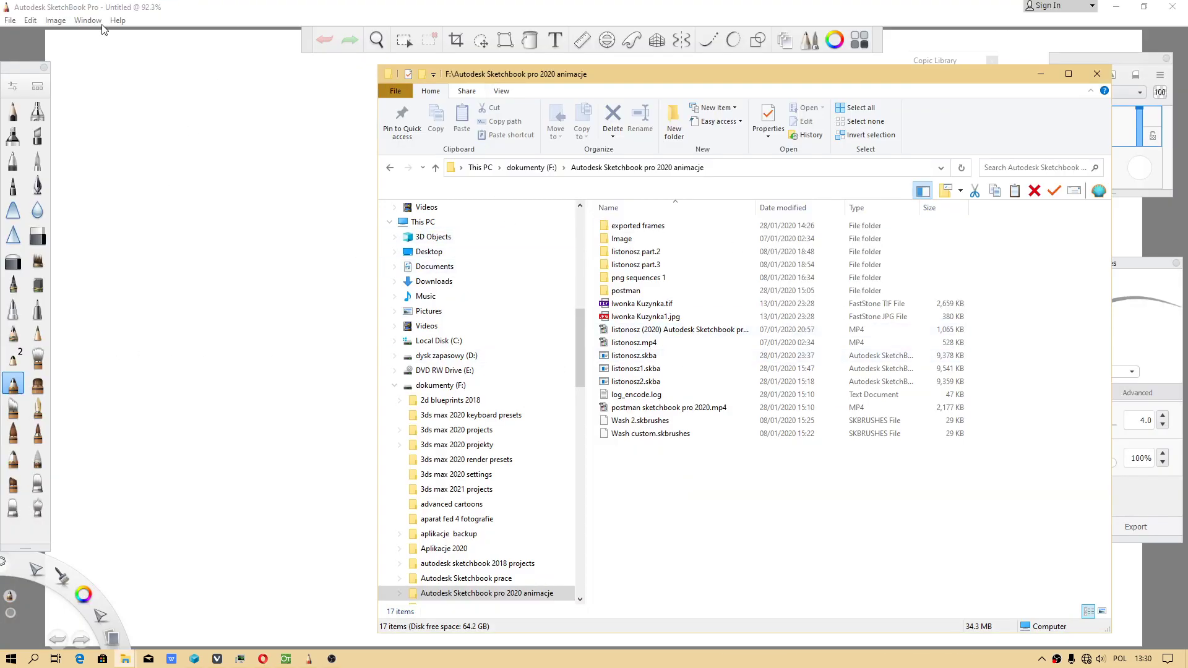
In SketchBook, start opening a file and browse to This PC
left_click(173, 25)
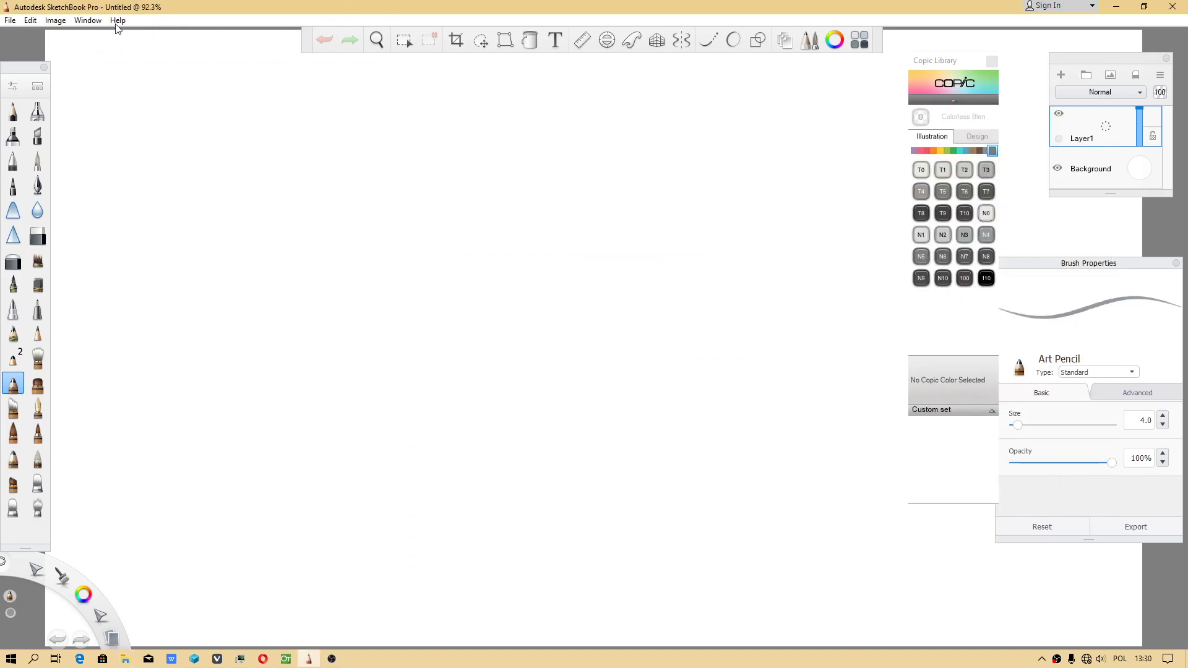
left_click(10, 20)
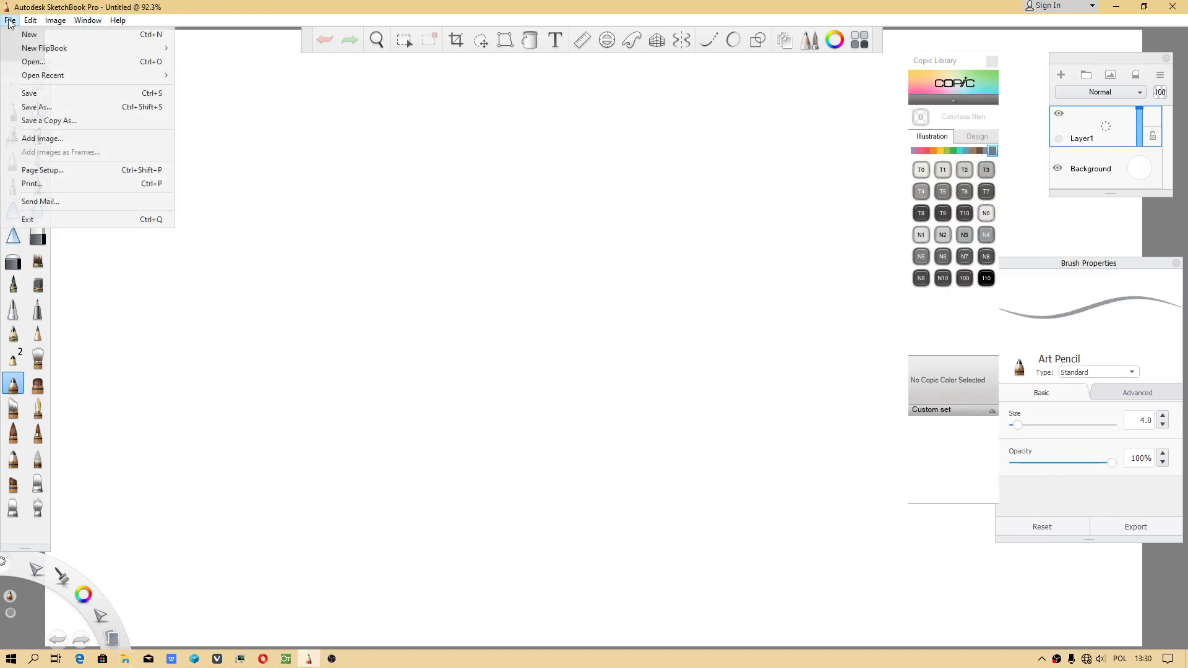
left_click(45, 60)
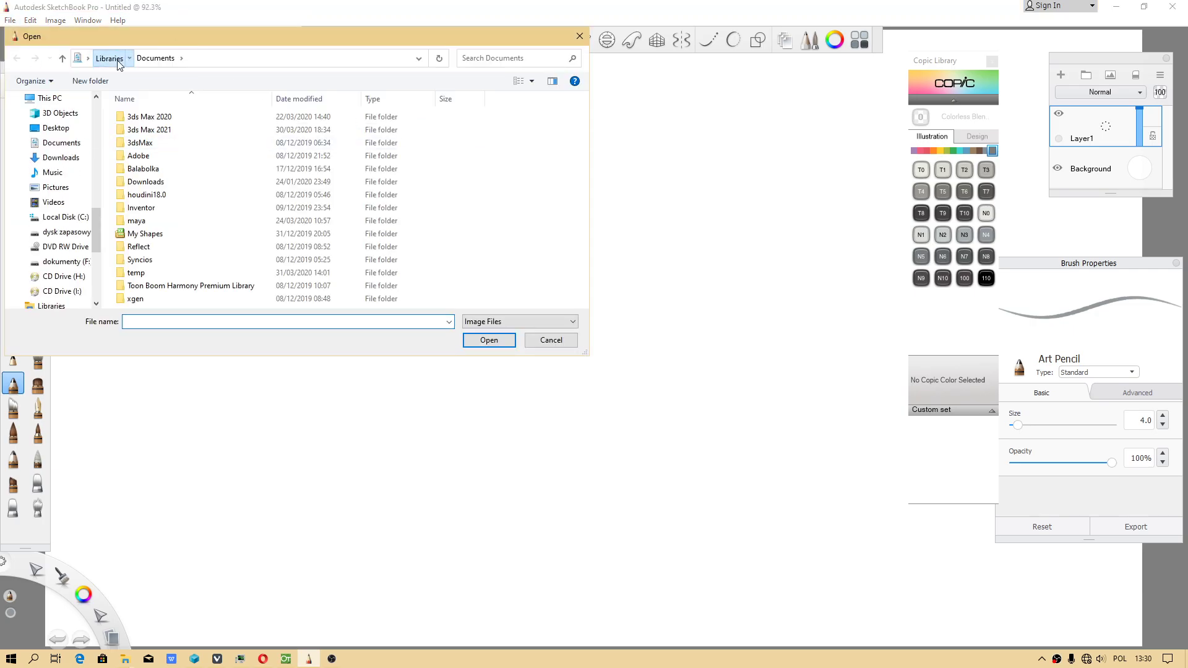
left_click(109, 57)
left_click(88, 58)
left_click(104, 124)
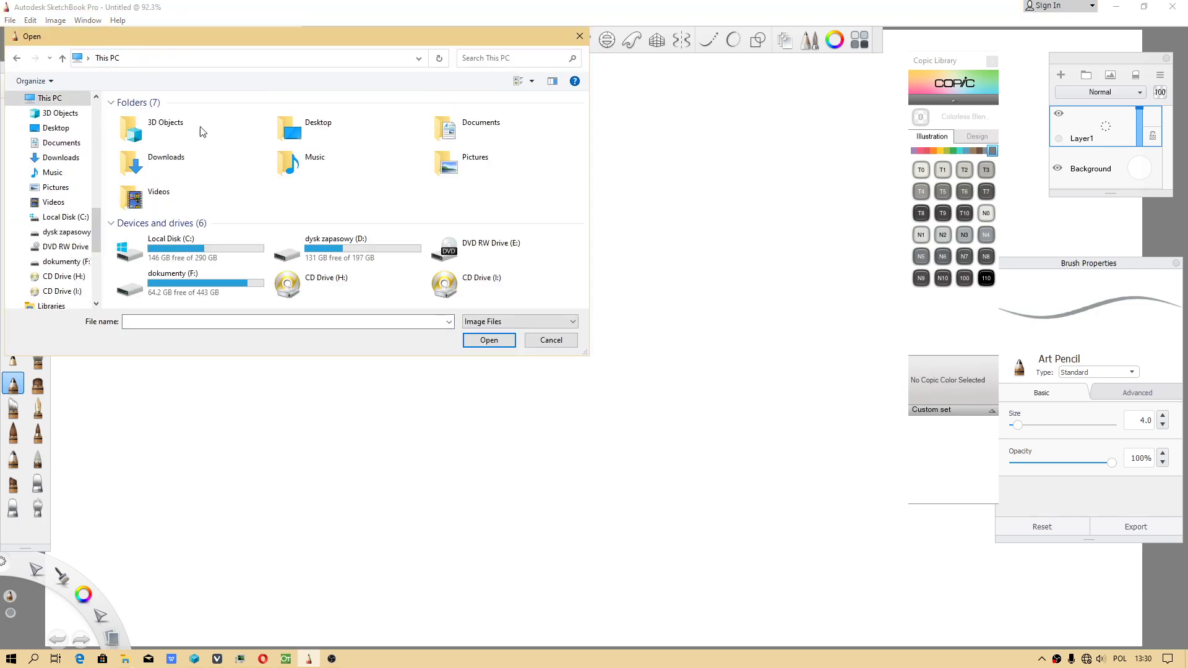
Open listonosz.skba from dokumenty (F:) > Autodesk Sketchbook pro 2020 animacje
double_click(341, 249)
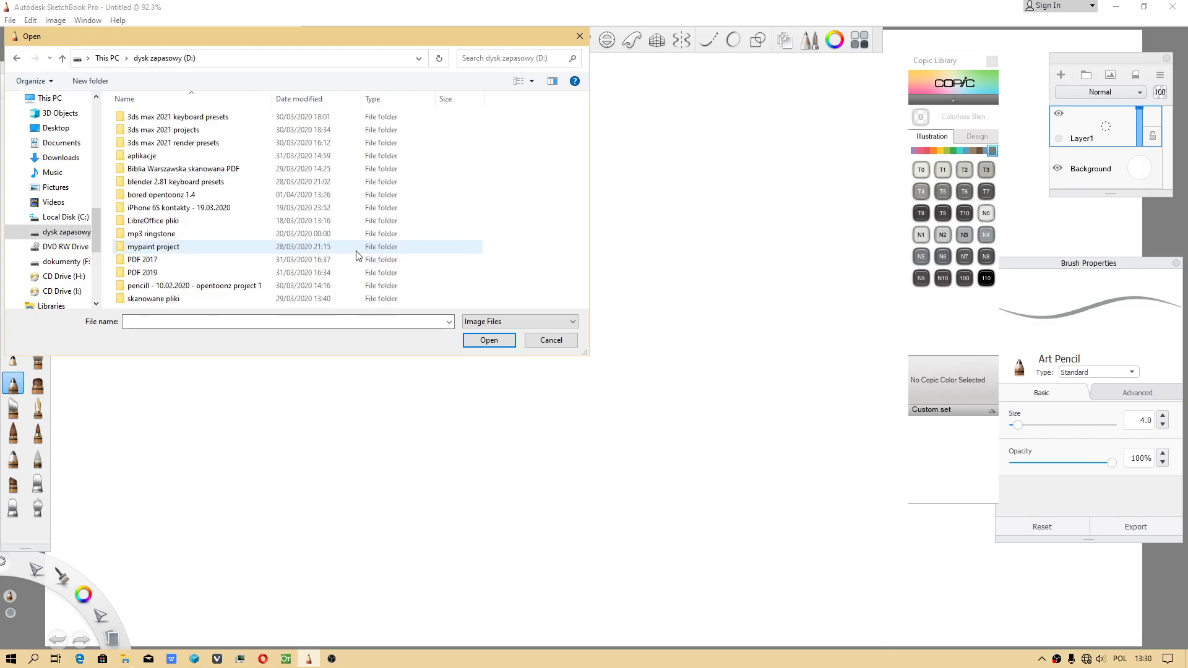
left_click(107, 58)
double_click(198, 278)
scroll(199, 278, "down", 2)
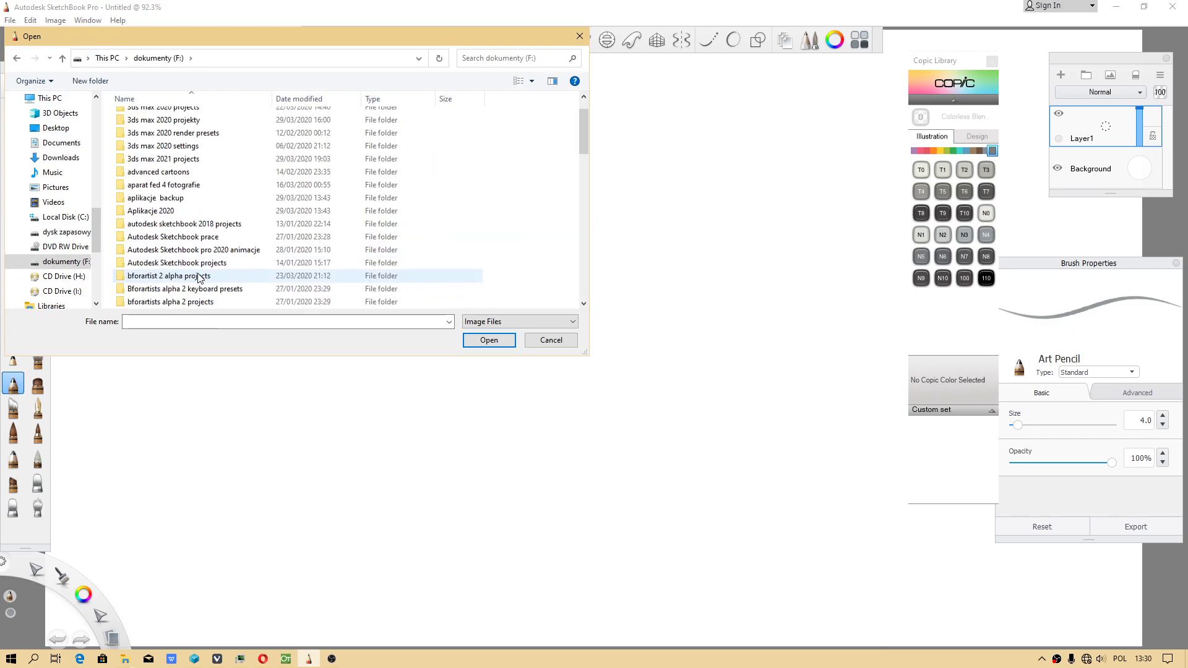
left_click(227, 215)
double_click(228, 215)
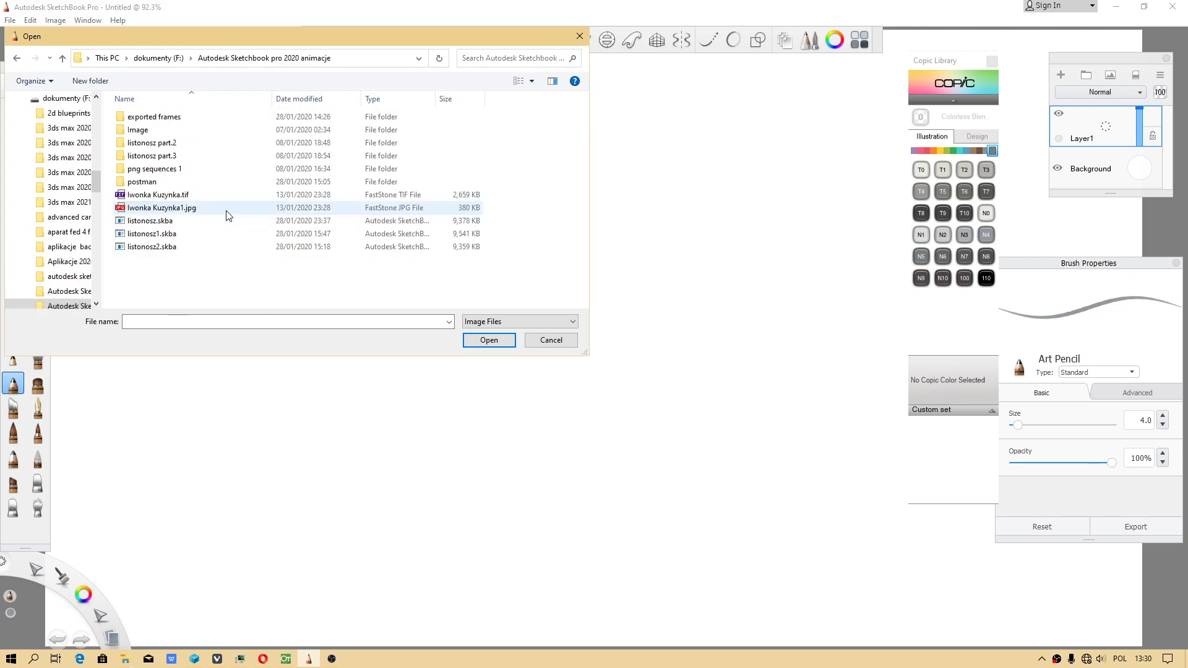
left_click(155, 220)
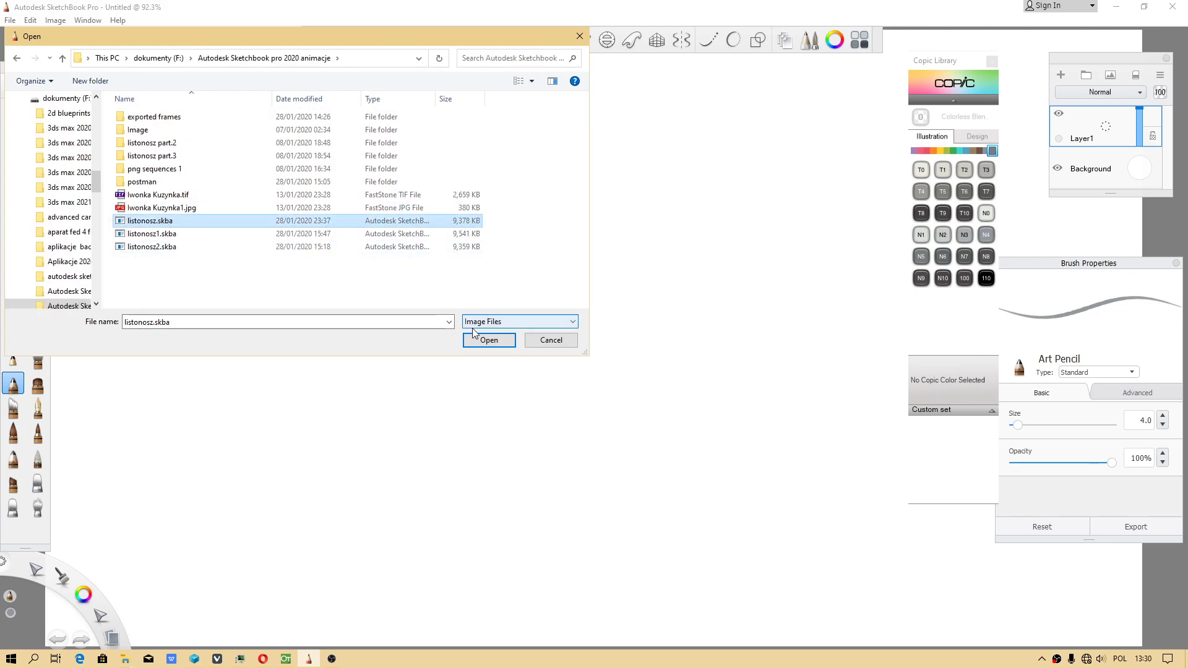
left_click(489, 340)
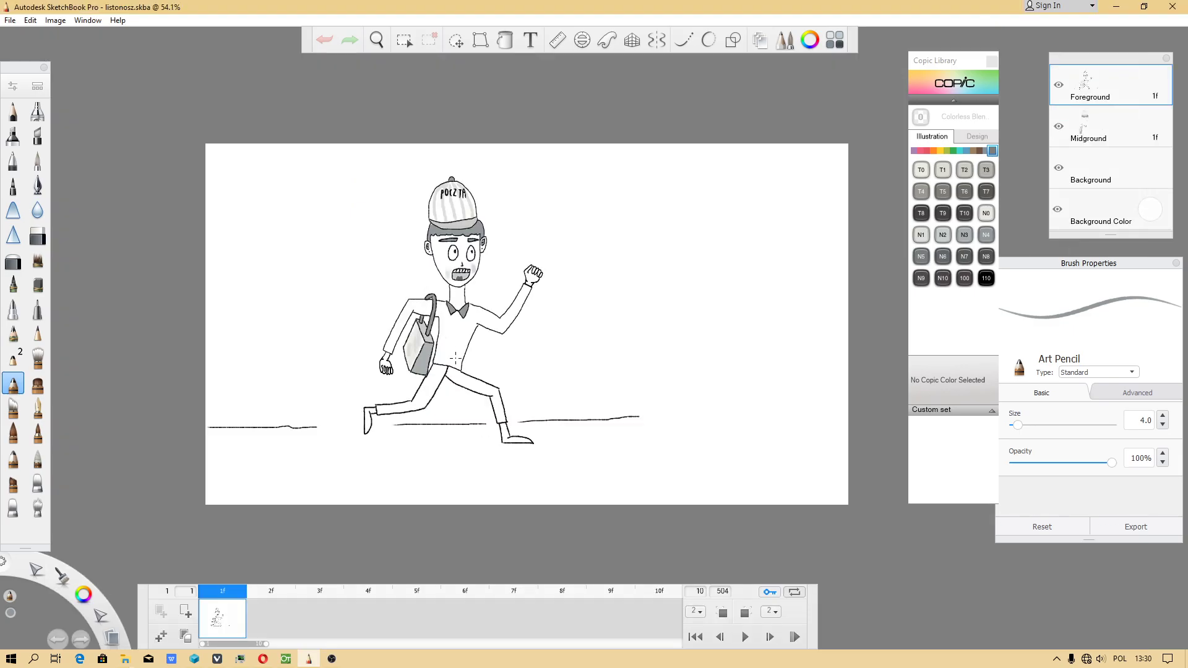
Play the postman animation, widen the timeline to 39 frames, and replay from frame 1
scroll(504, 415, "up", 2)
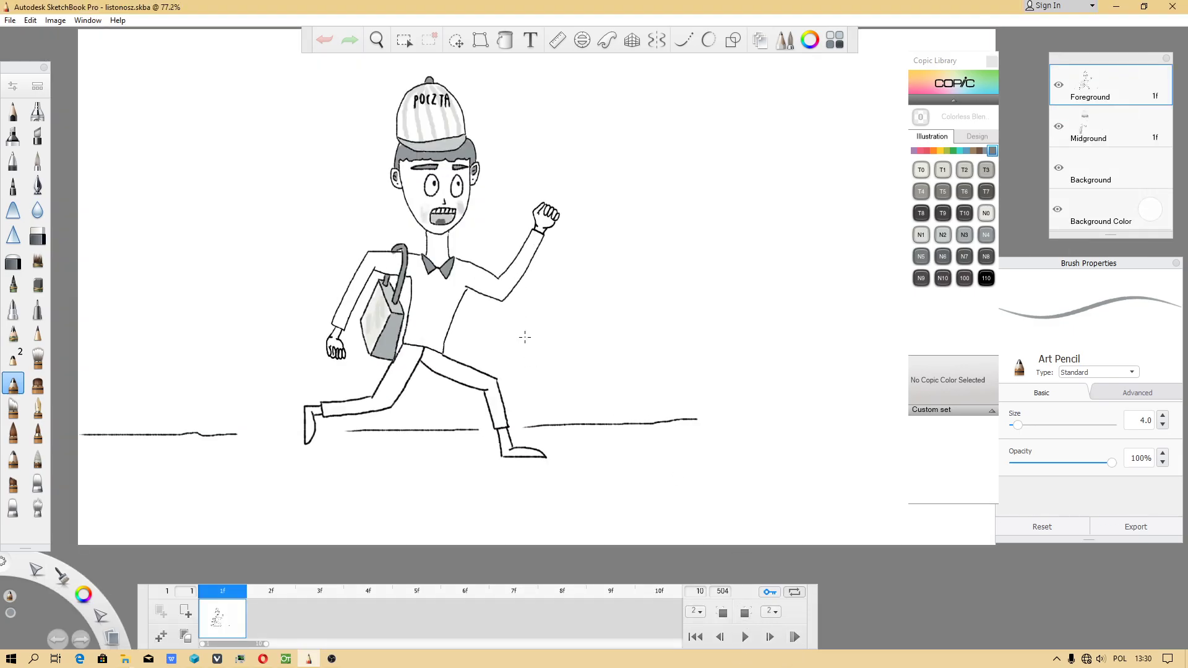
left_click(746, 638)
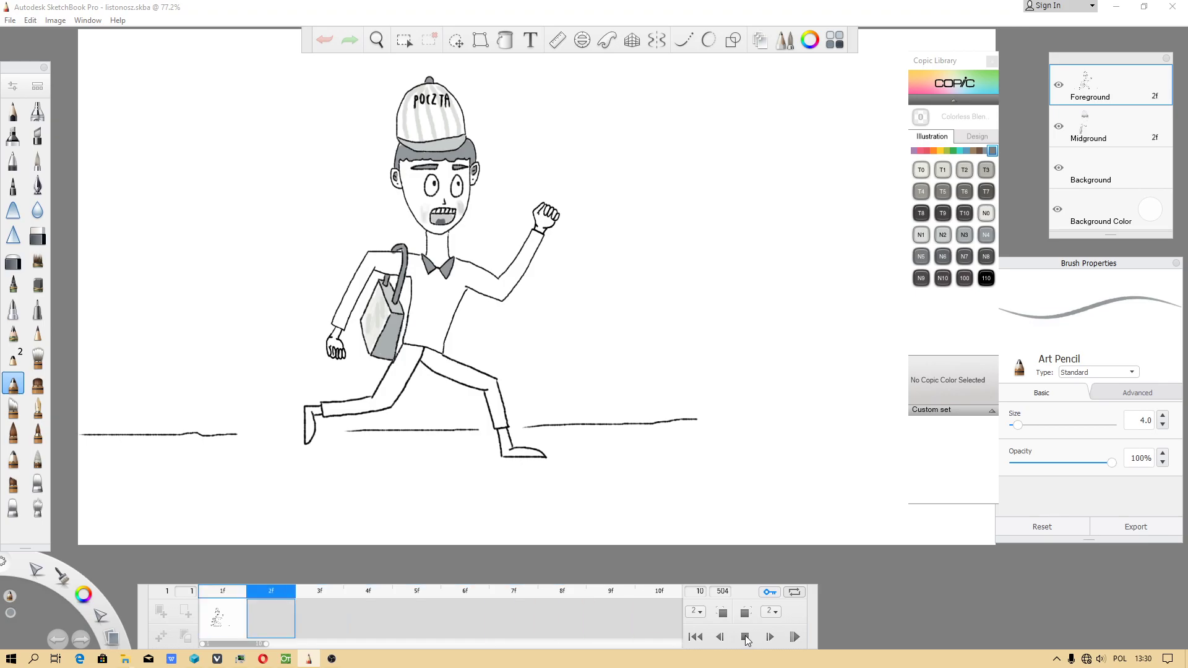
left_click(746, 638)
scroll(512, 374, "down", 3)
scroll(512, 373, "up", 1)
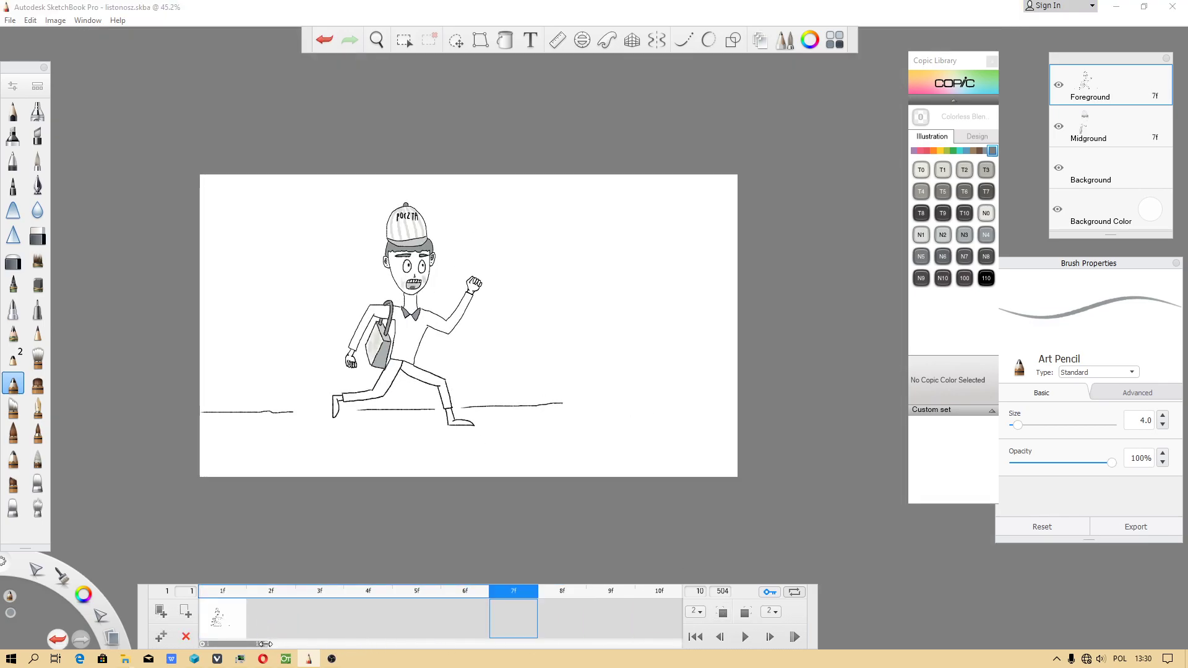
left_click_drag(266, 644, 289, 644)
left_click(203, 618)
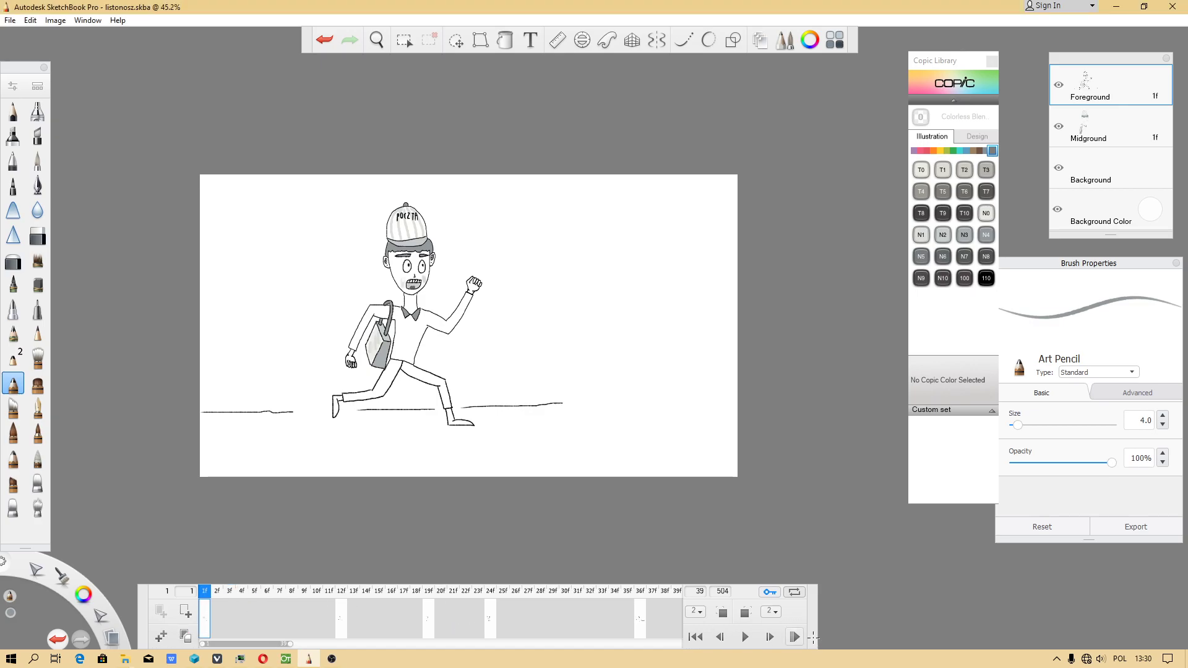
left_click(747, 639)
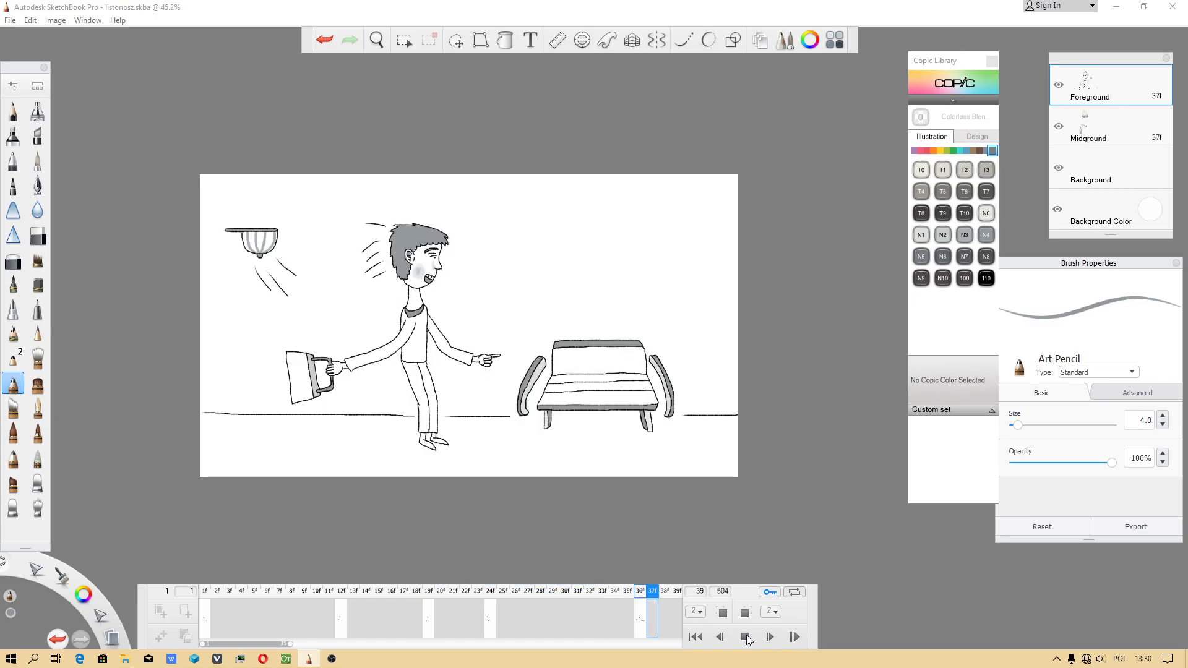
left_click(747, 639)
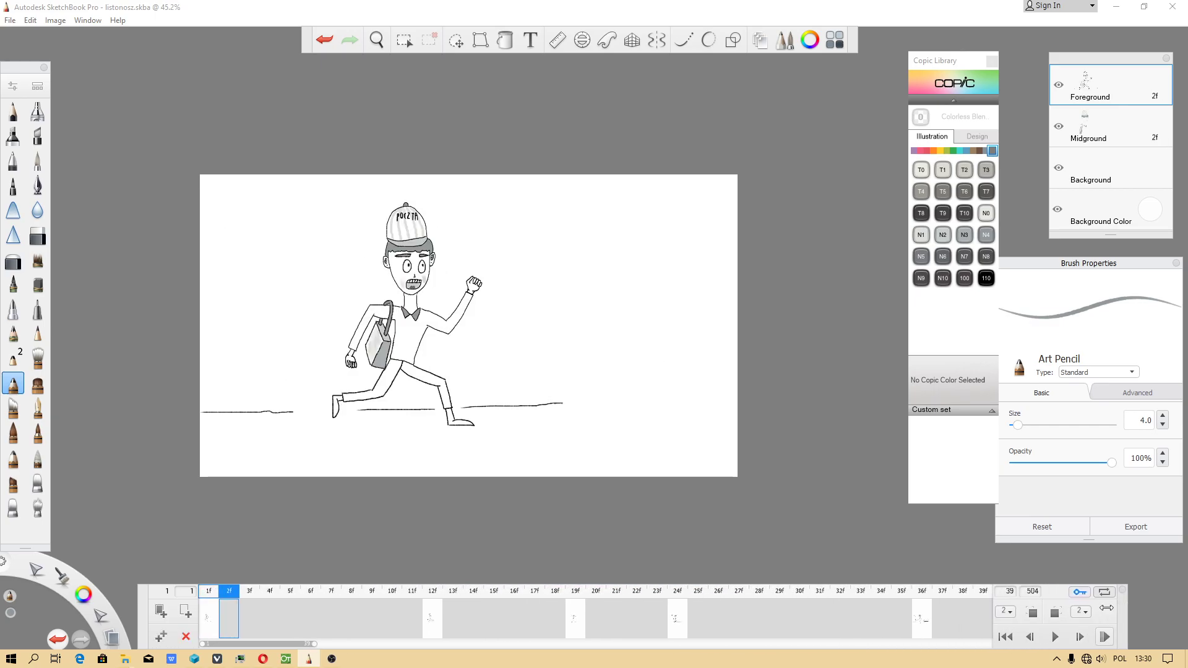
Widen the timeline further, check frame 59, then return to frame 1
left_click_drag(283, 649, 324, 647)
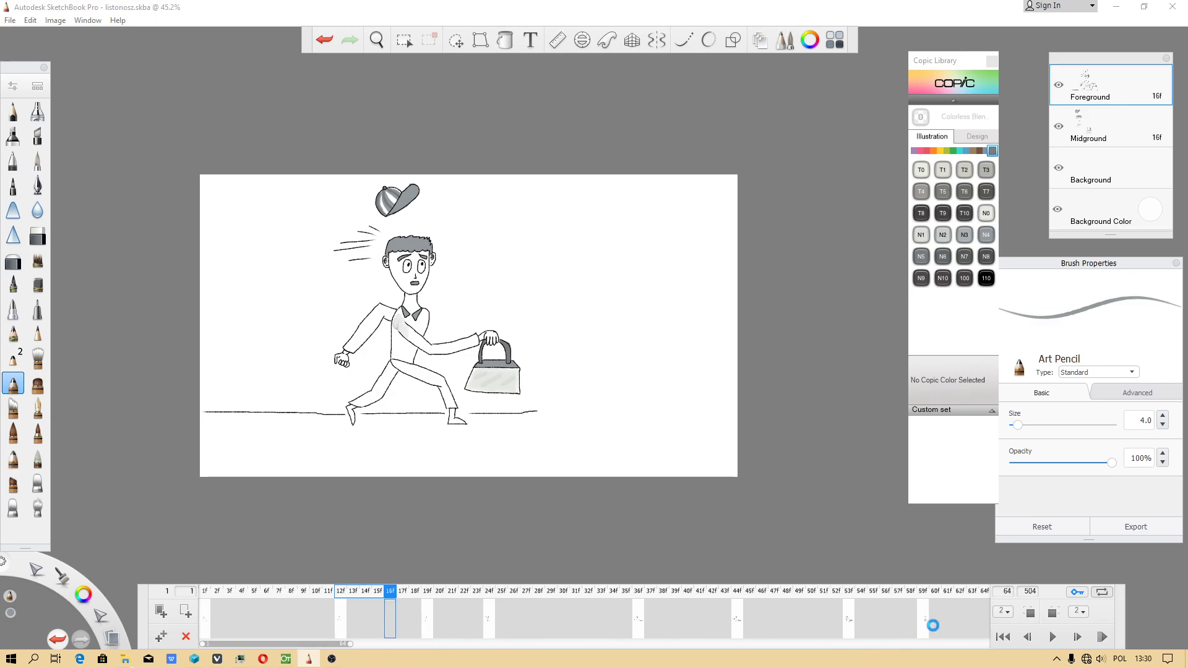
left_click(926, 619)
left_click(205, 630)
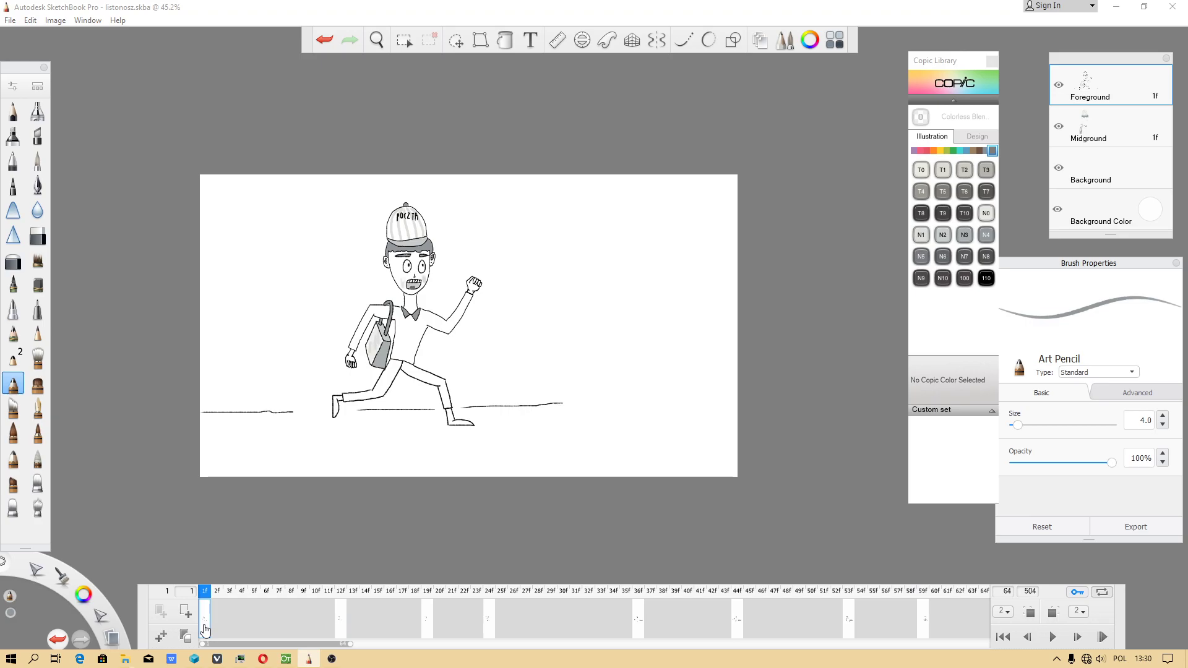
left_click(10, 19)
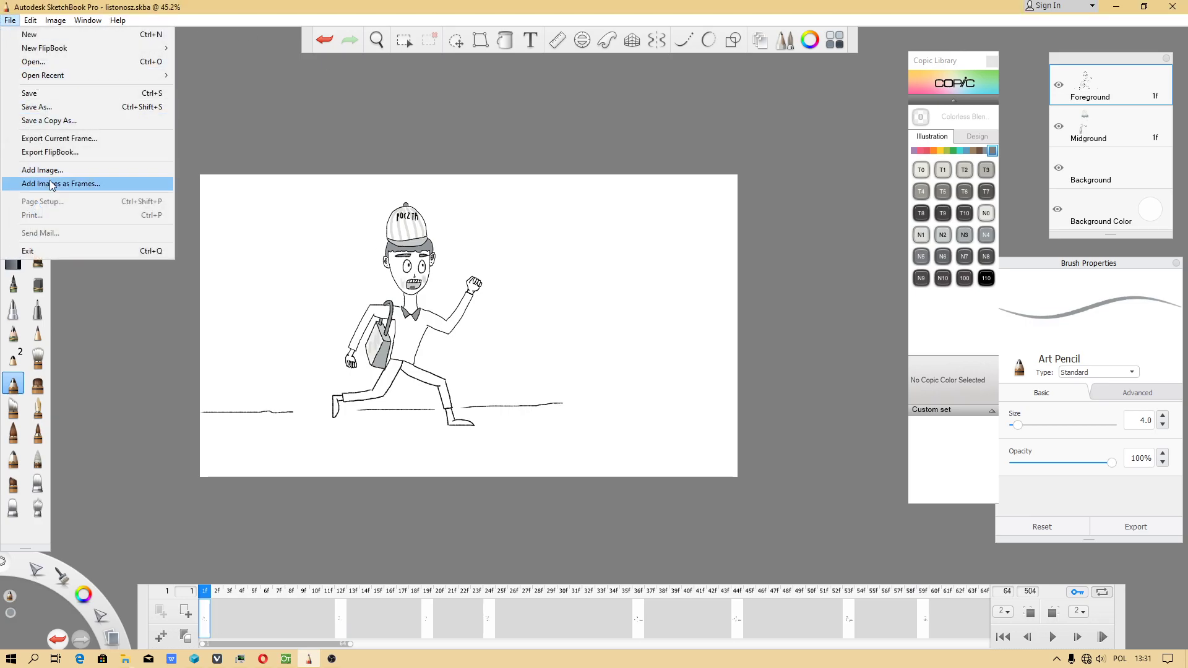
left_click(71, 153)
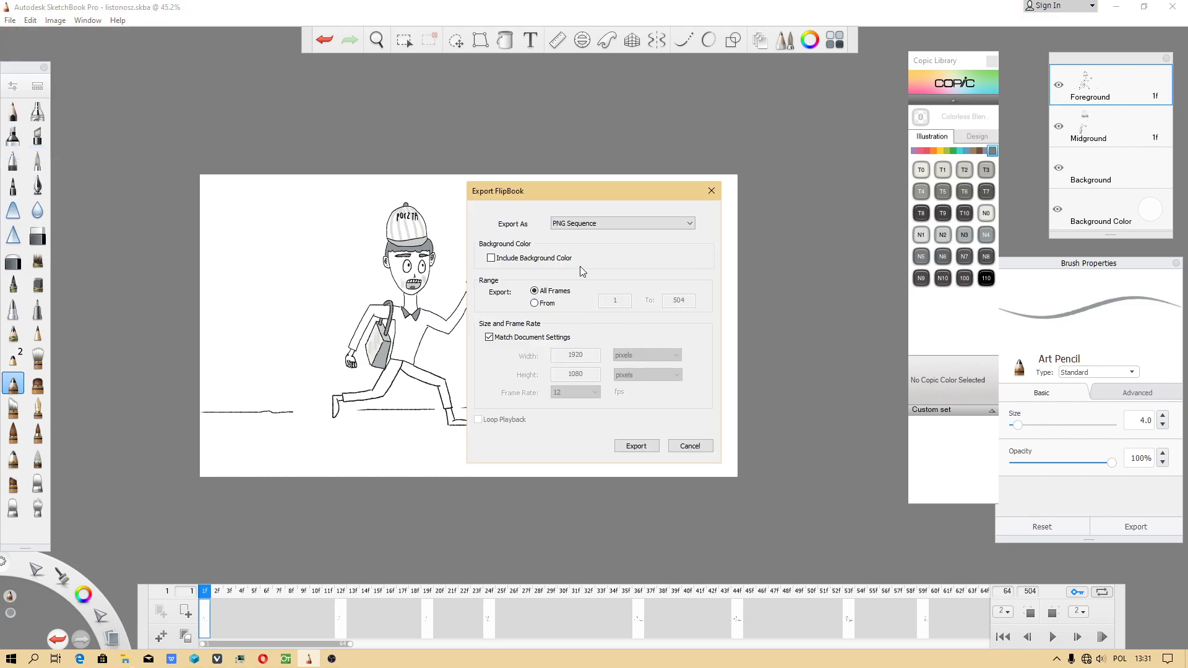
left_click(580, 224)
left_click(560, 248)
left_click(586, 394)
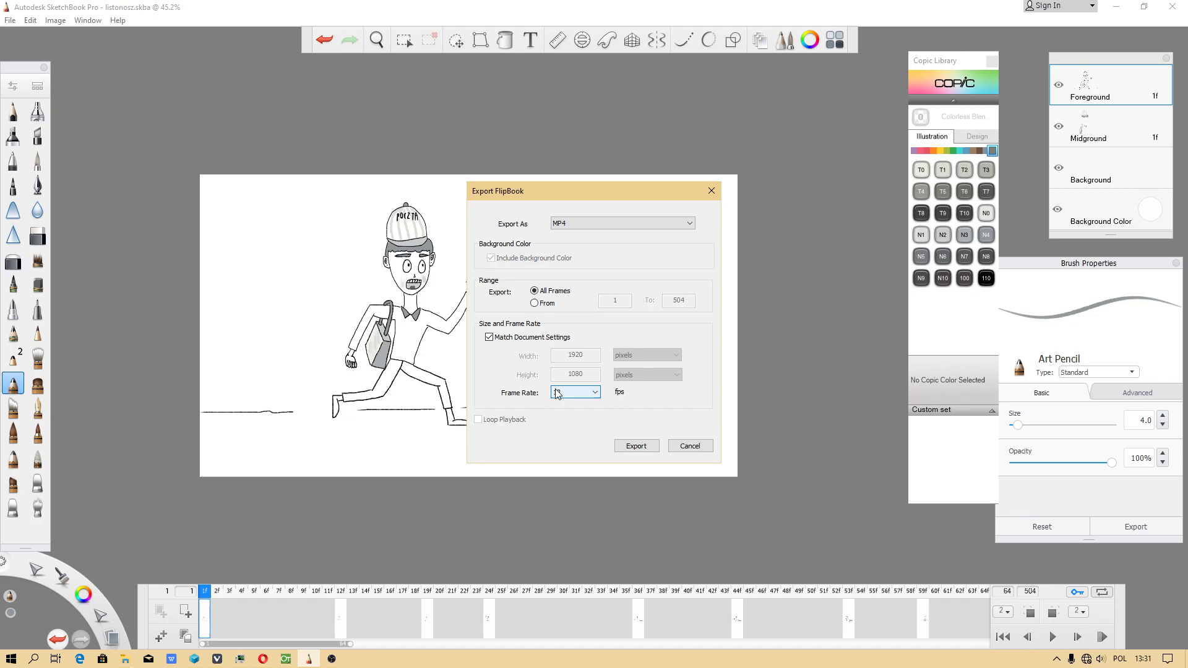
left_click(584, 403)
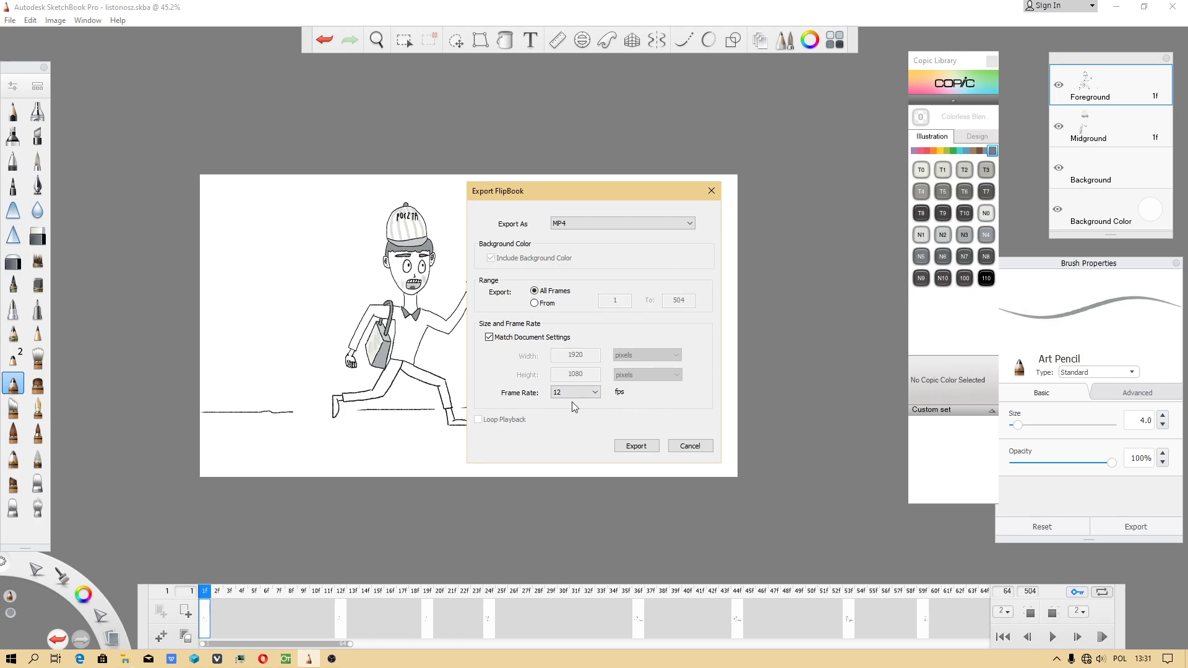
left_click(693, 447)
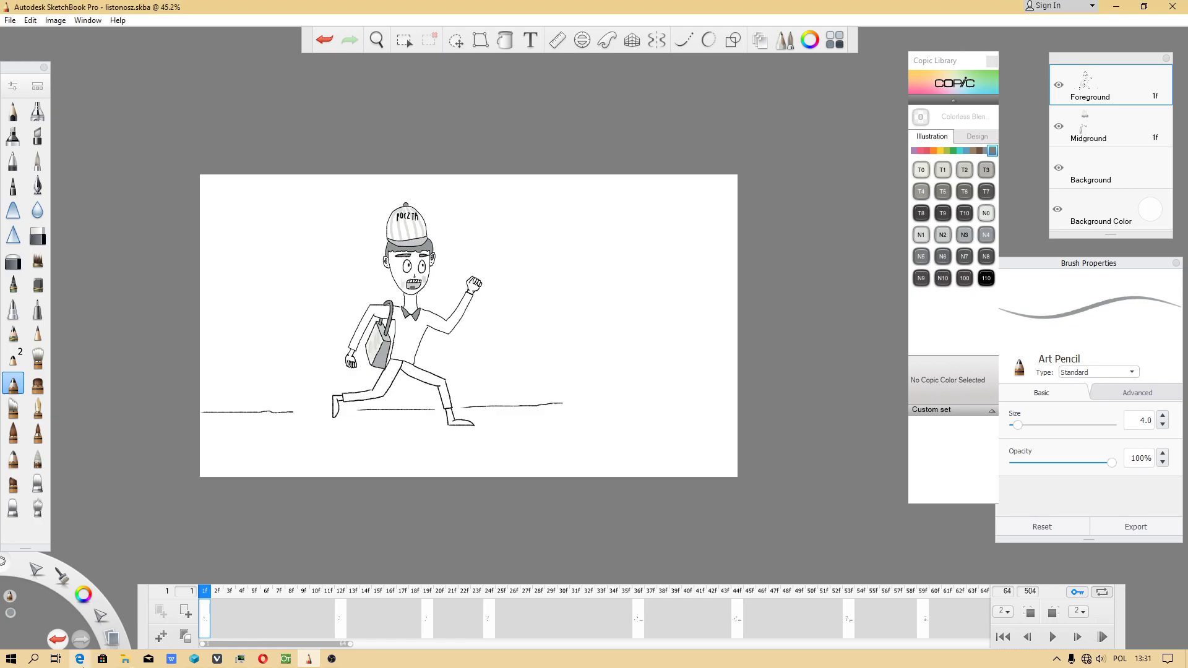
left_click(11, 659)
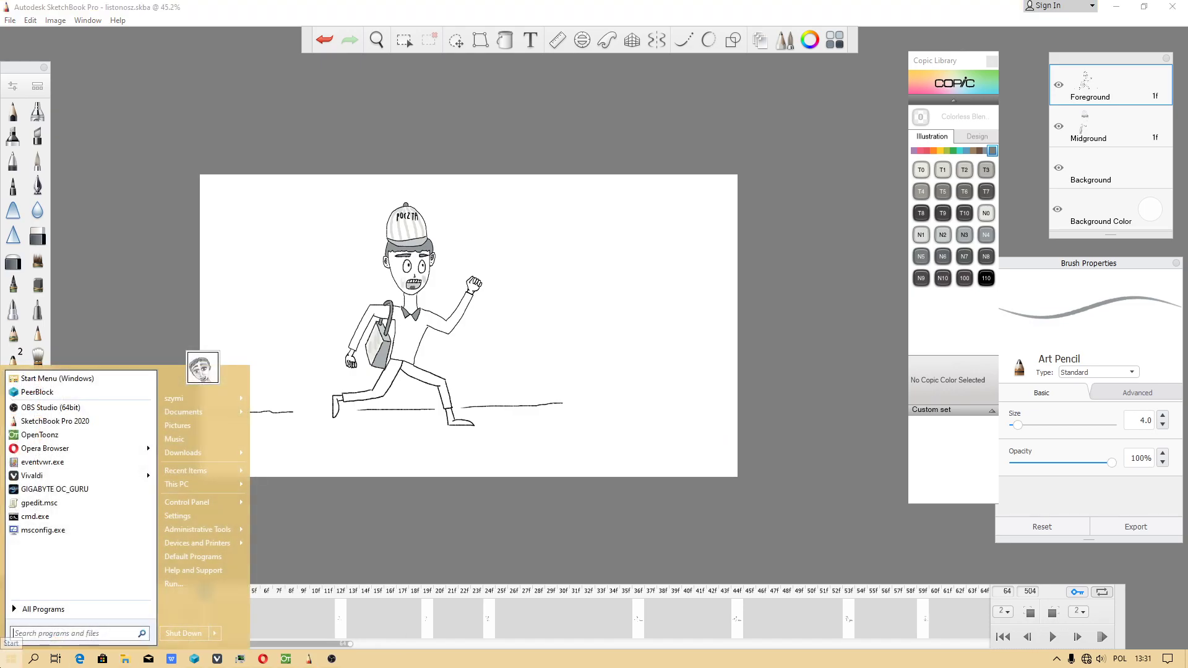
left_click(46, 610)
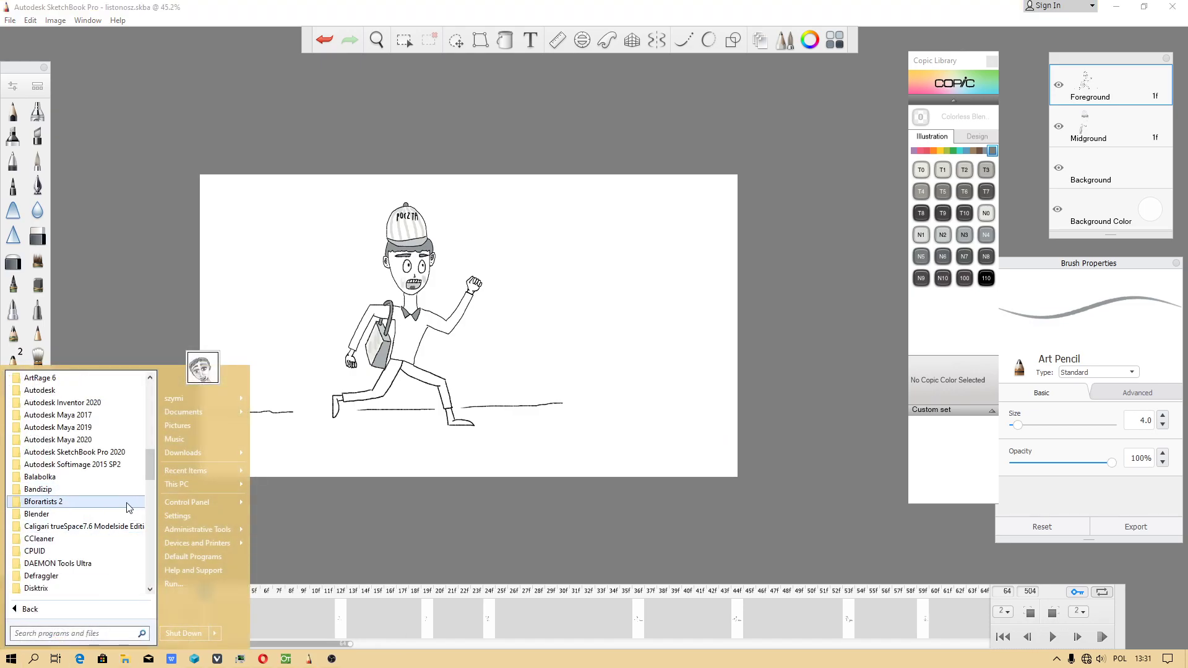
scroll(129, 507, "down", 5)
left_click(62, 505)
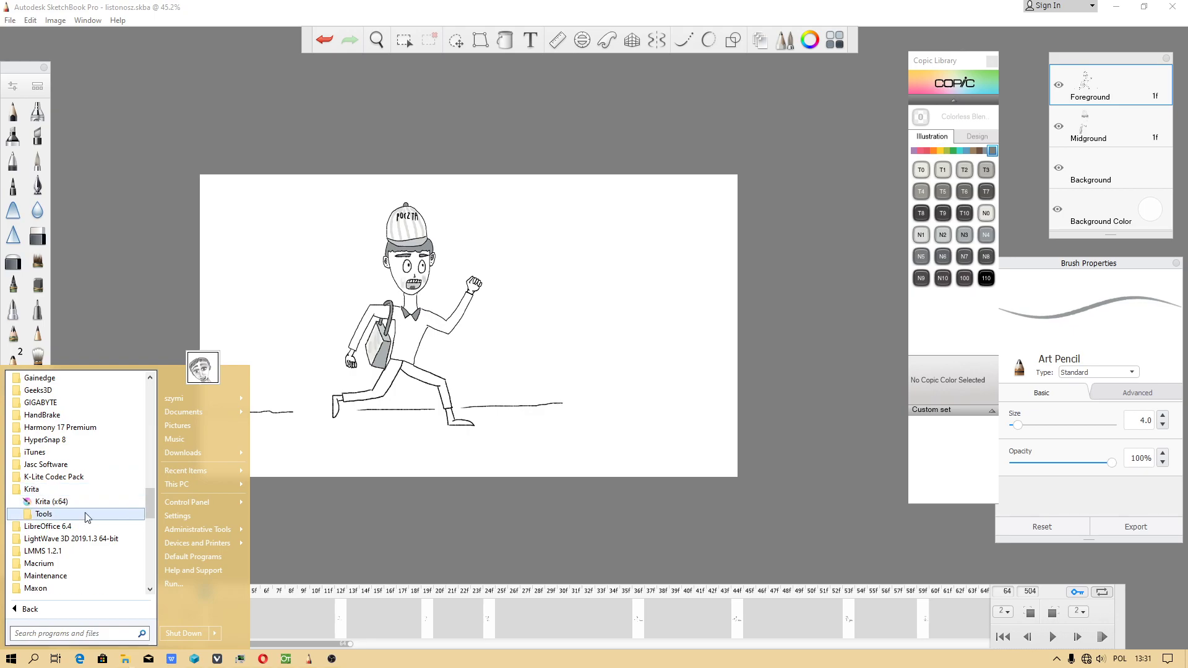
key("Escape")
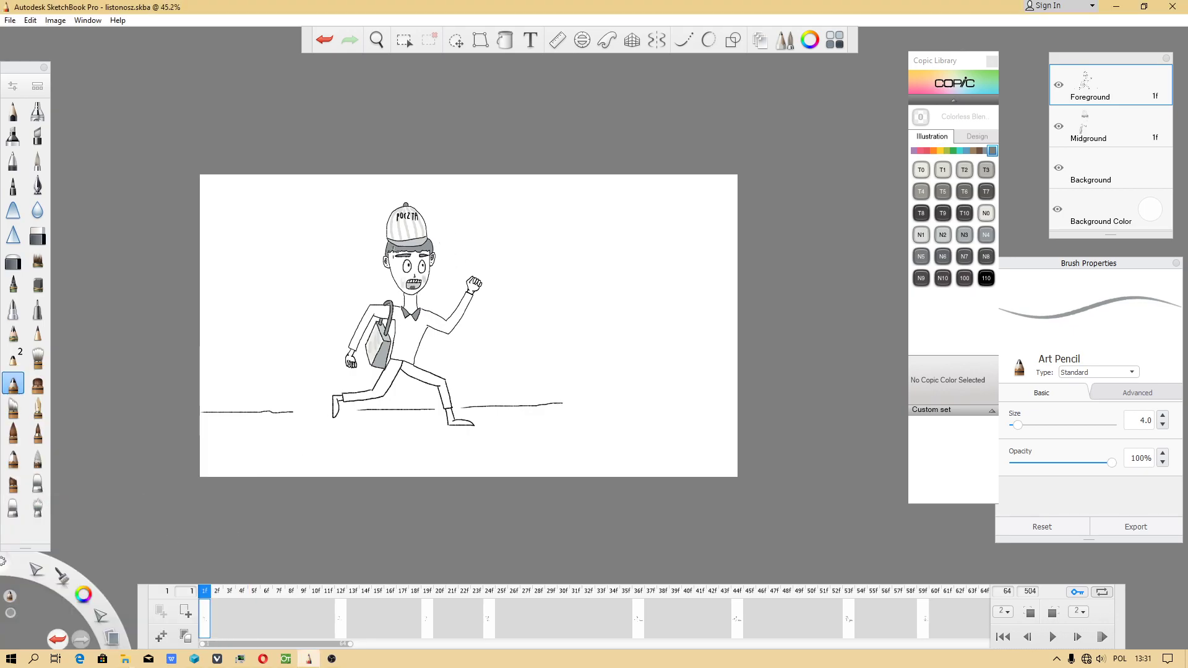
Review Export FlipBook settings (PNG Sequence, From range), close them, and check frame 135
left_click(18, 21)
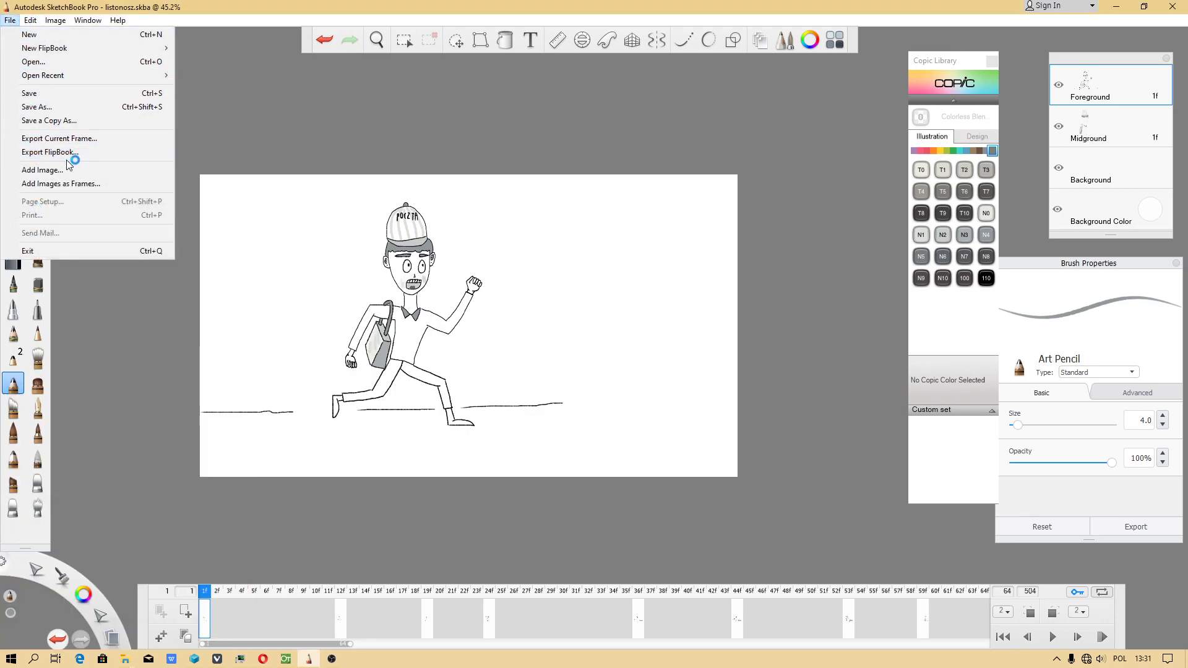
left_click(89, 153)
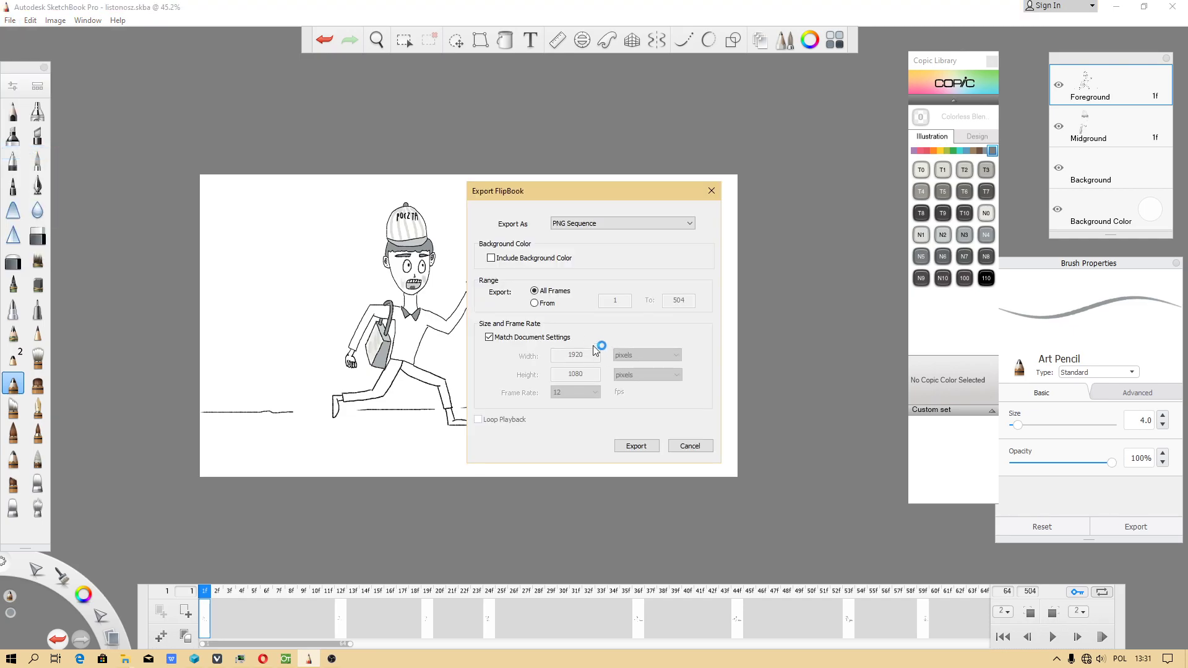
left_click(599, 224)
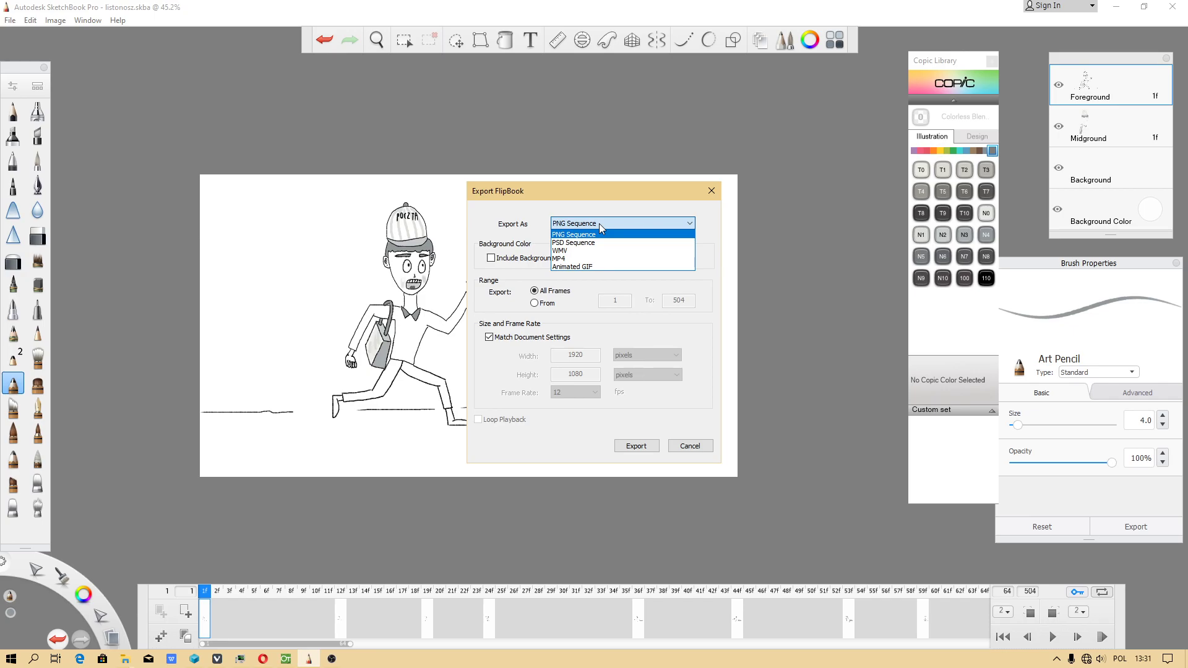
left_click(599, 224)
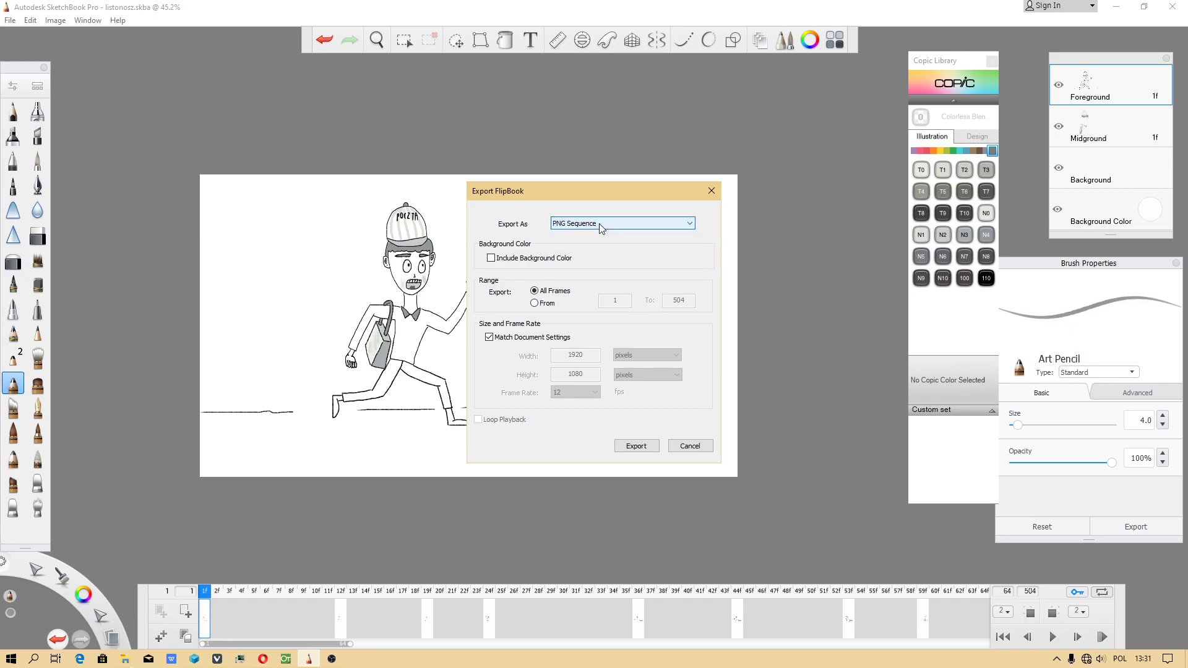
left_click(535, 303)
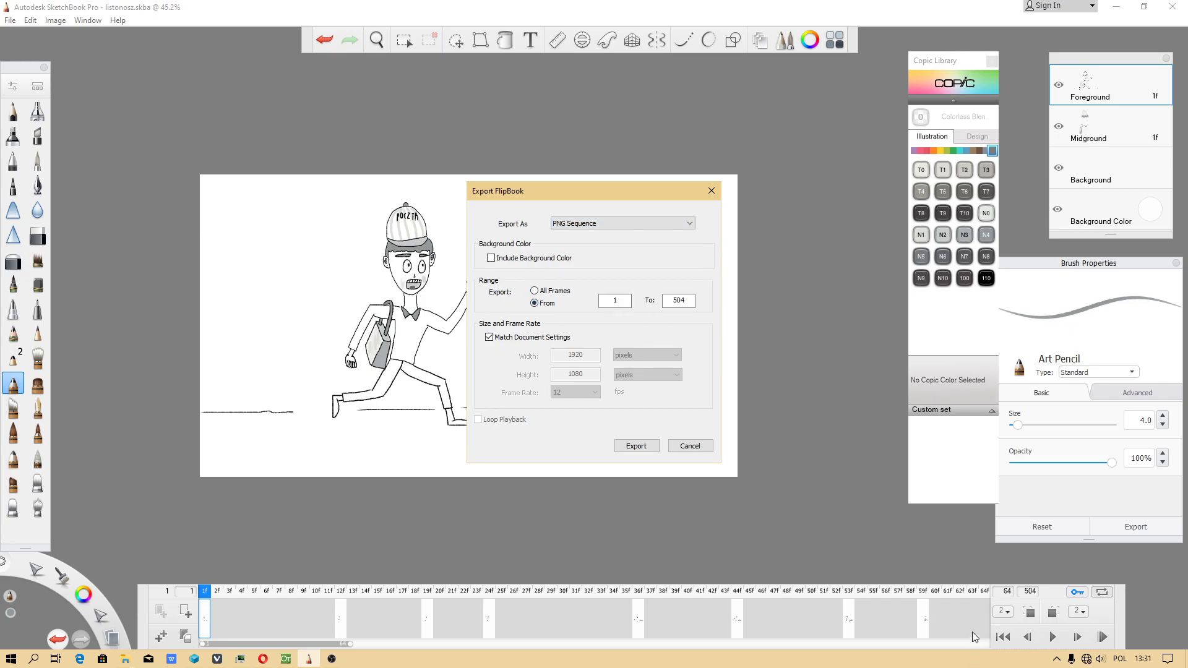
left_click(636, 446)
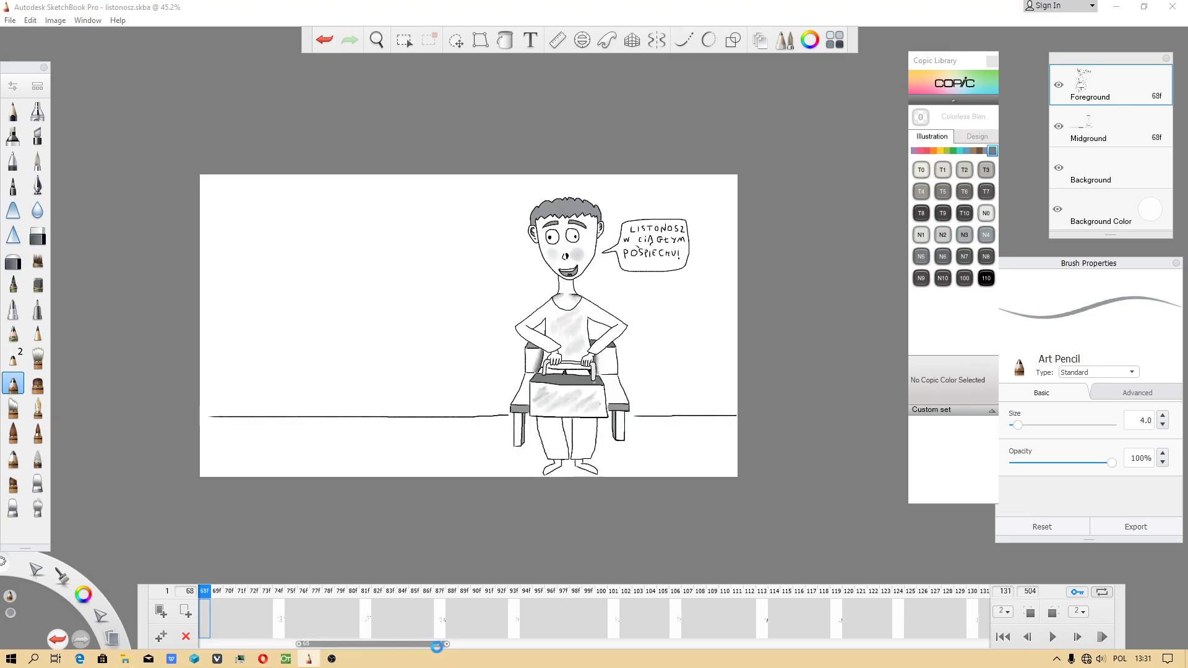
left_click(689, 627)
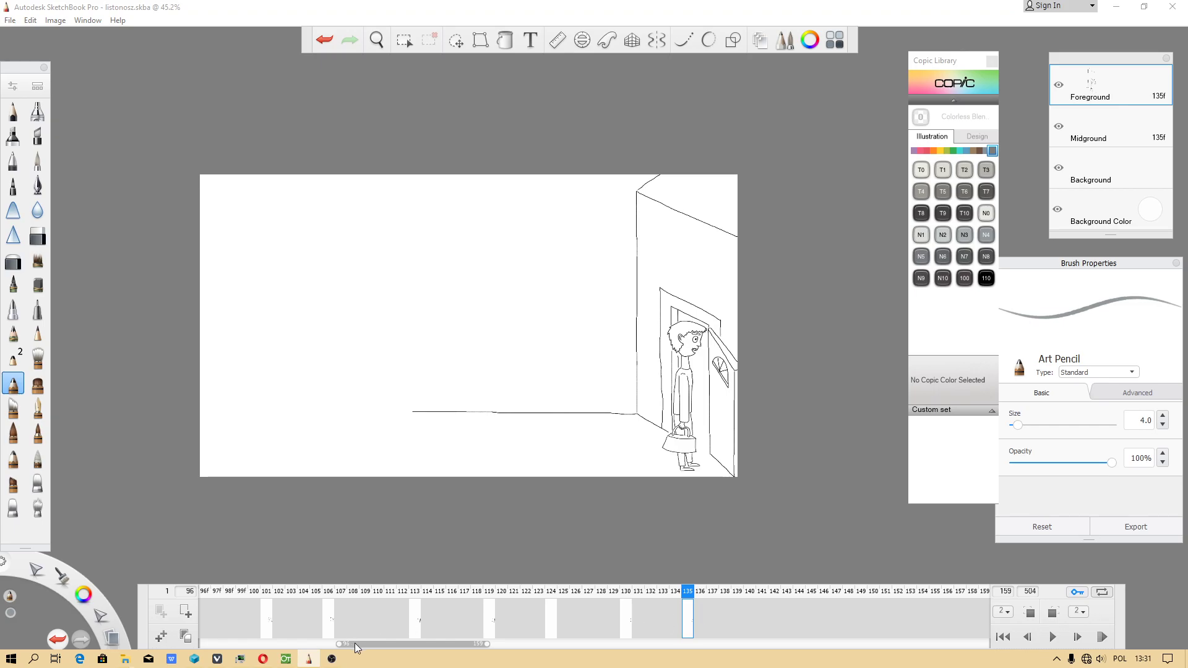
Set the FlipBook export to a PNG Sequence of frames 1 to 134
left_click_drag(346, 644, 255, 647)
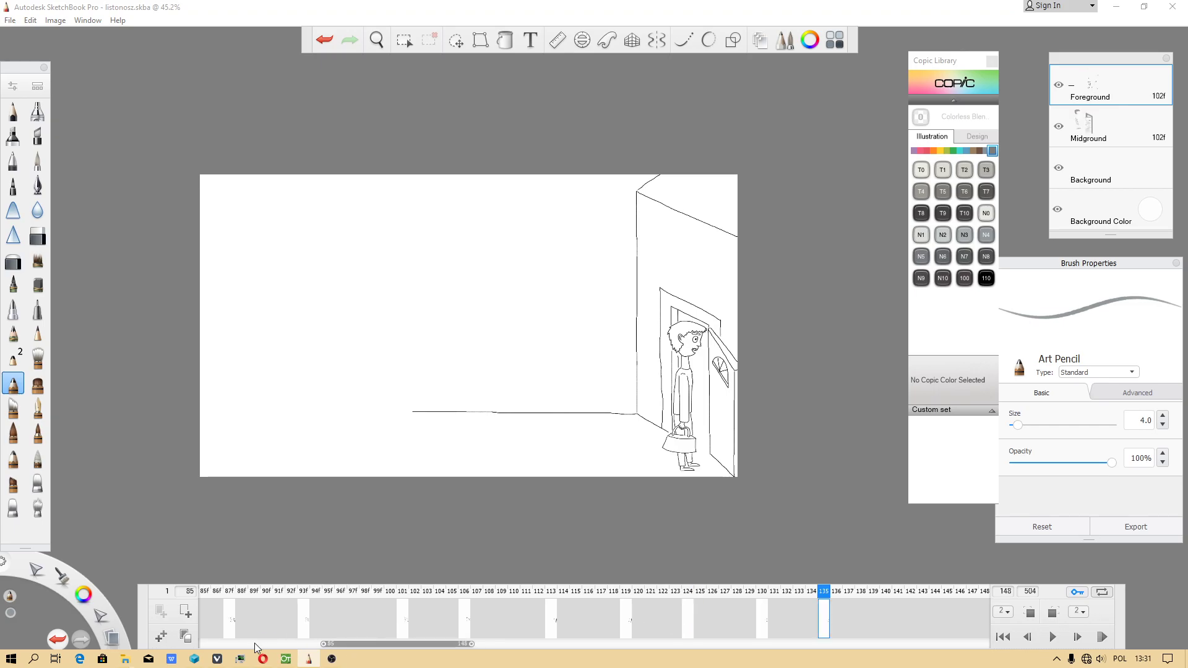
left_click(10, 20)
left_click(71, 152)
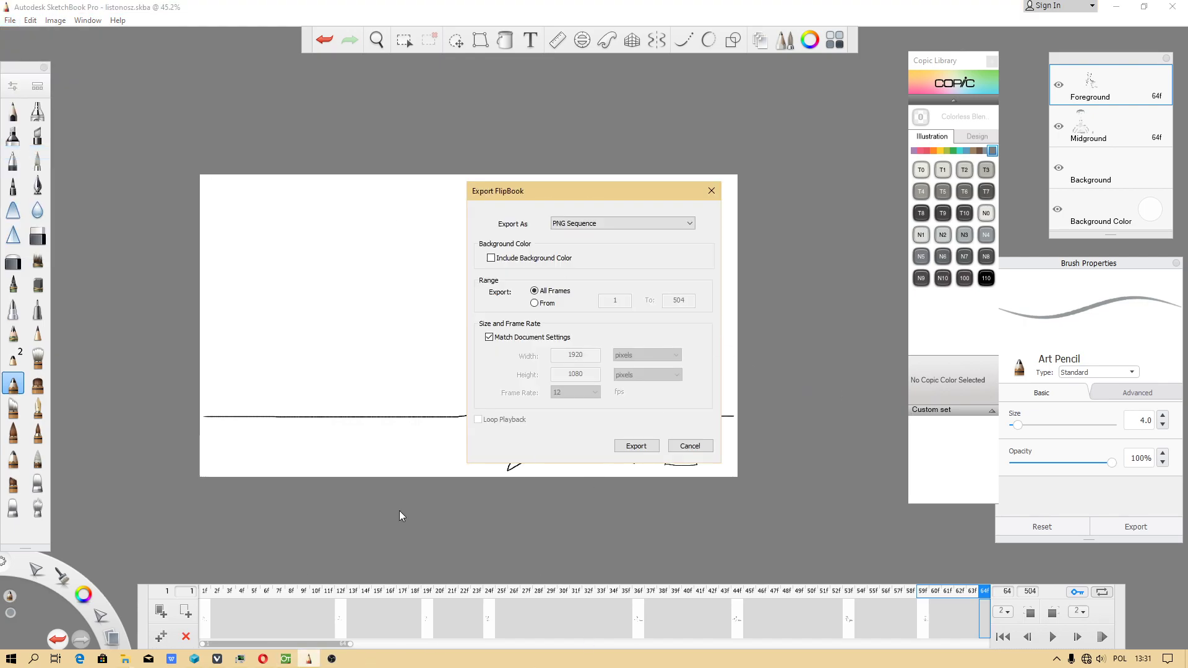
left_click(531, 304)
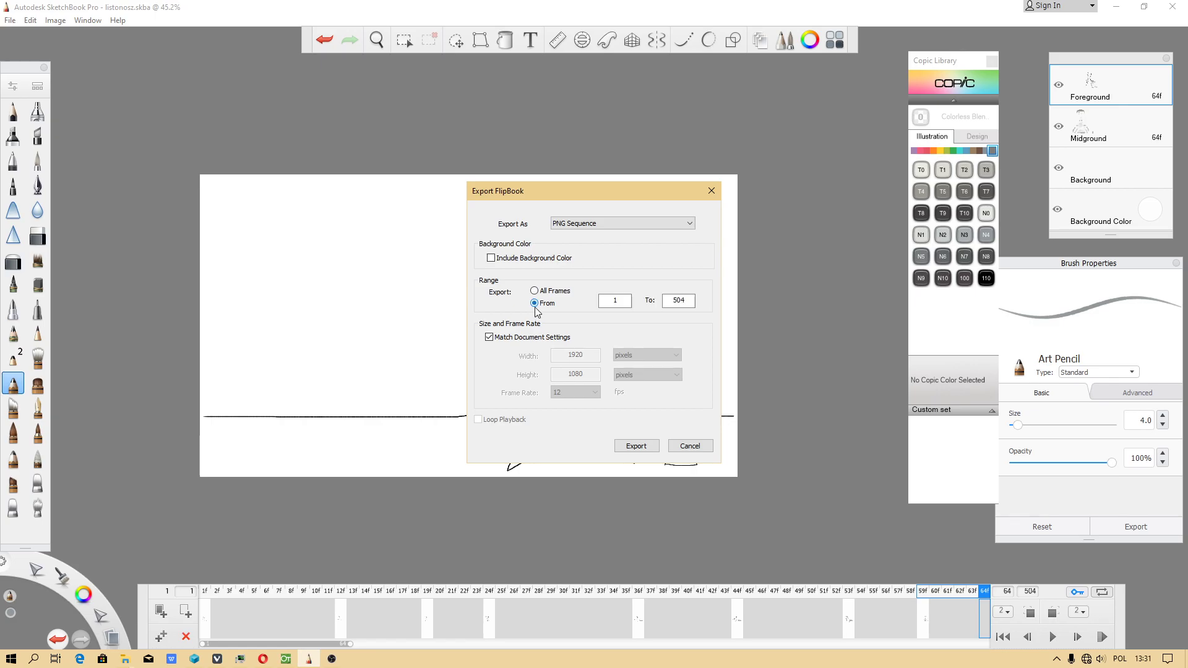
double_click(658, 301)
type("134")
Start the export and create a folder 'aketchbook pro png sequences' on dokumenty (F:)
left_click(636, 446)
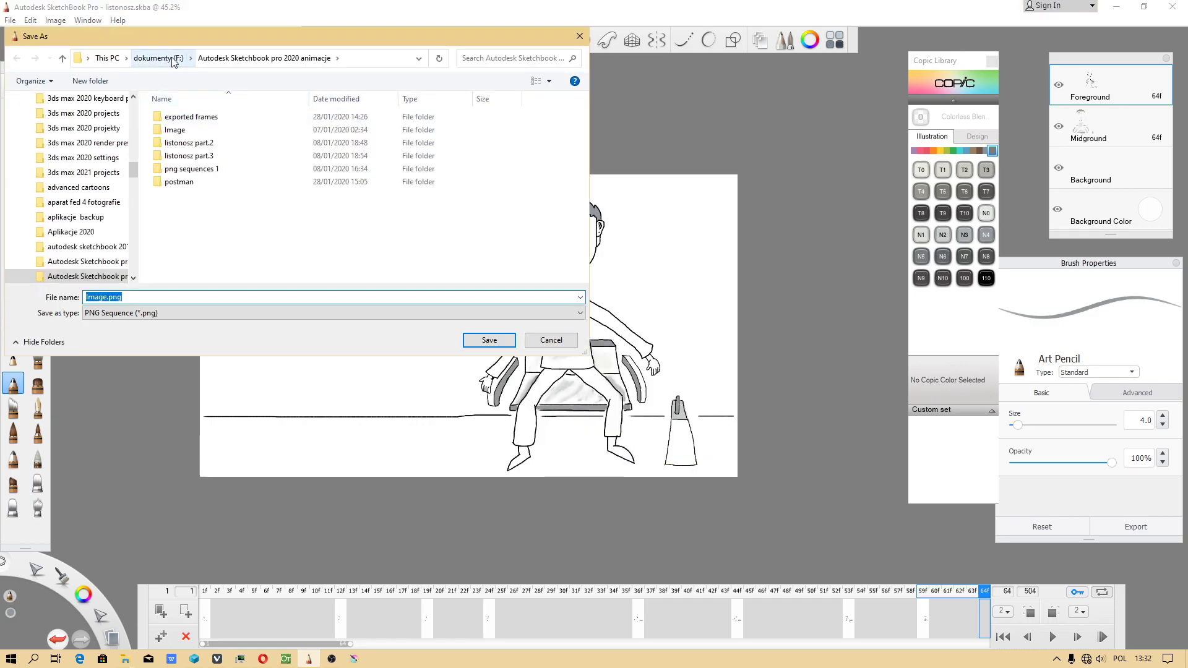
left_click(174, 62)
right_click(299, 160)
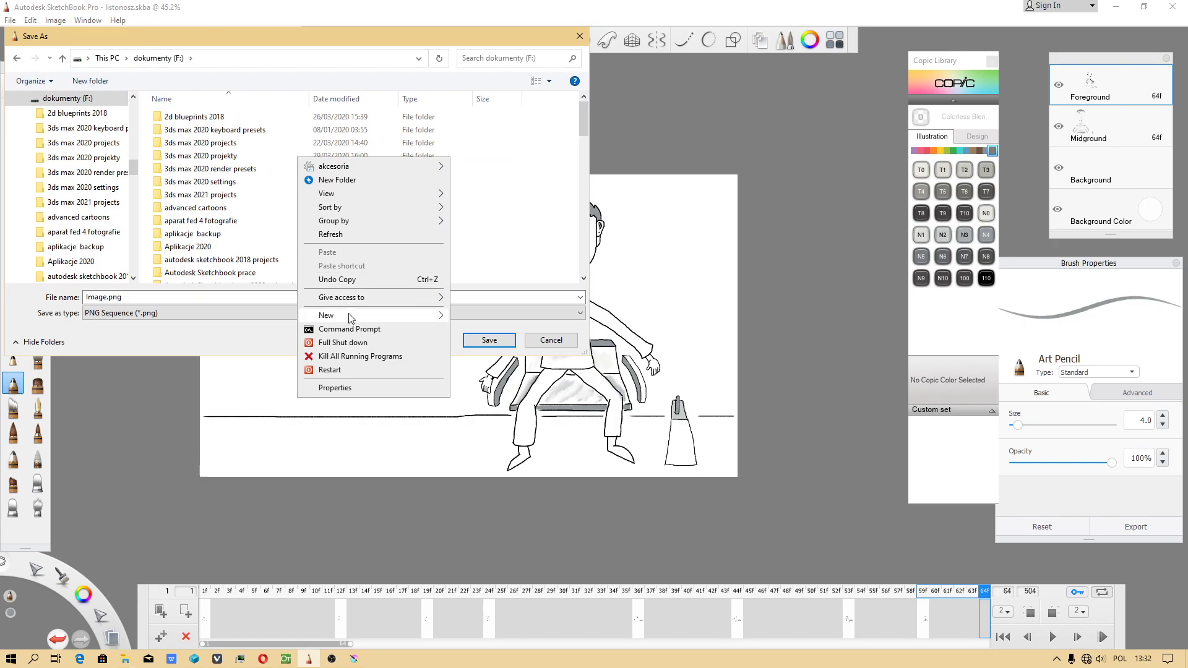
mouse_move(443, 313)
left_click(489, 315)
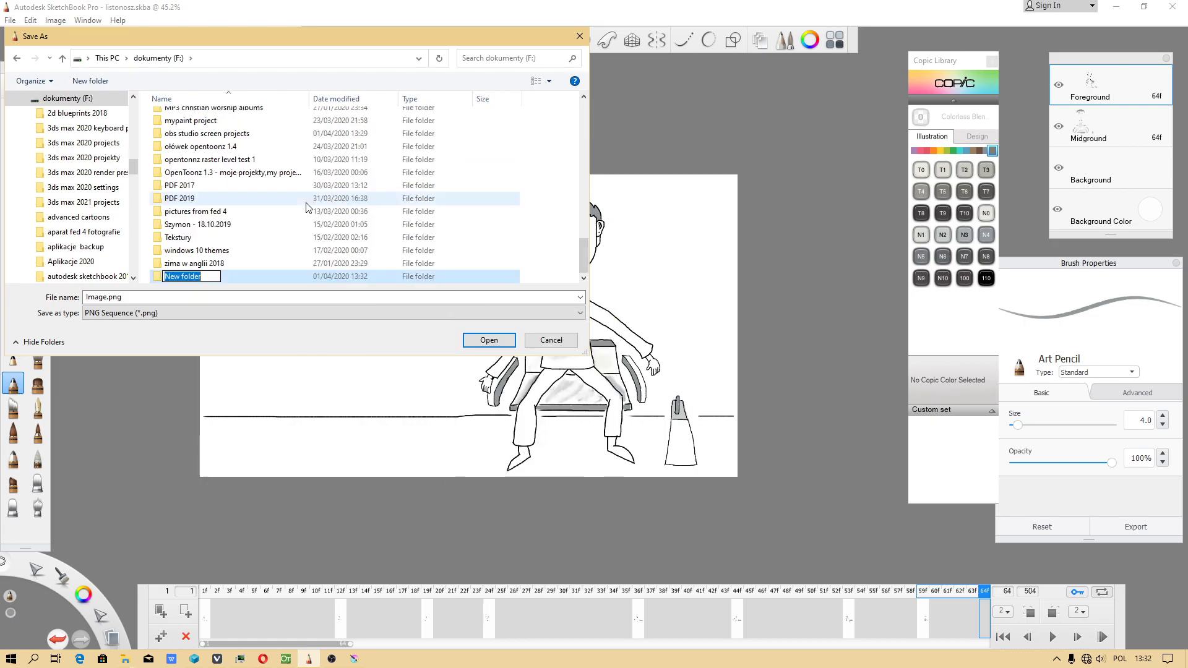
type("aketchbook pro pn")
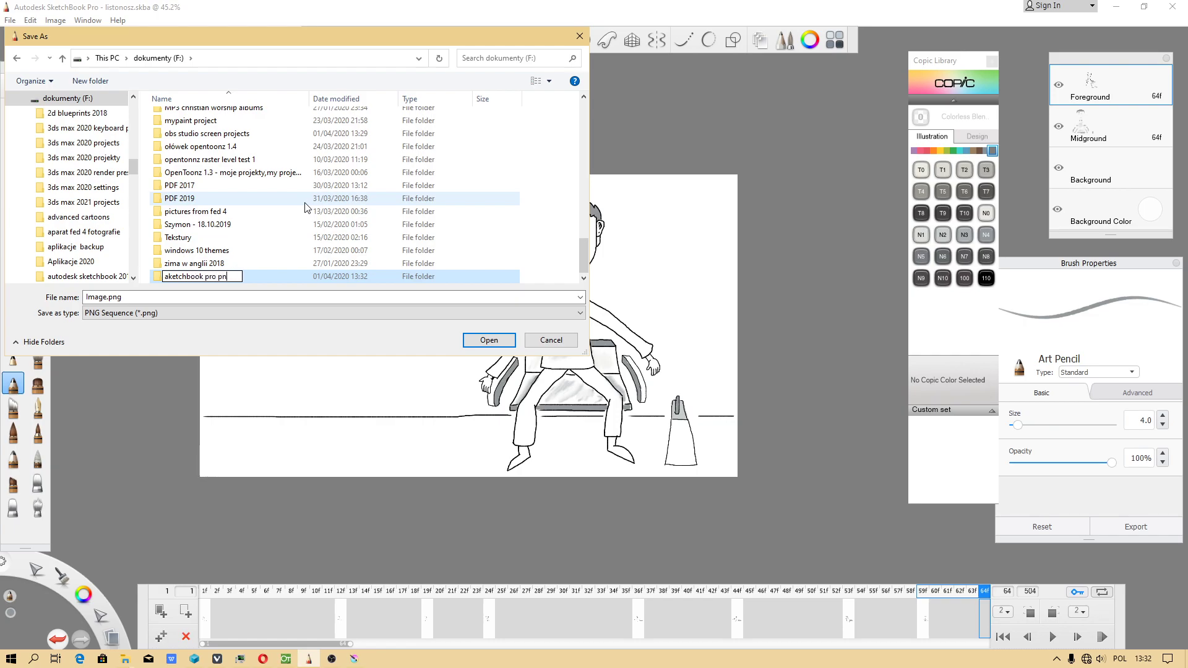
type("g sequences")
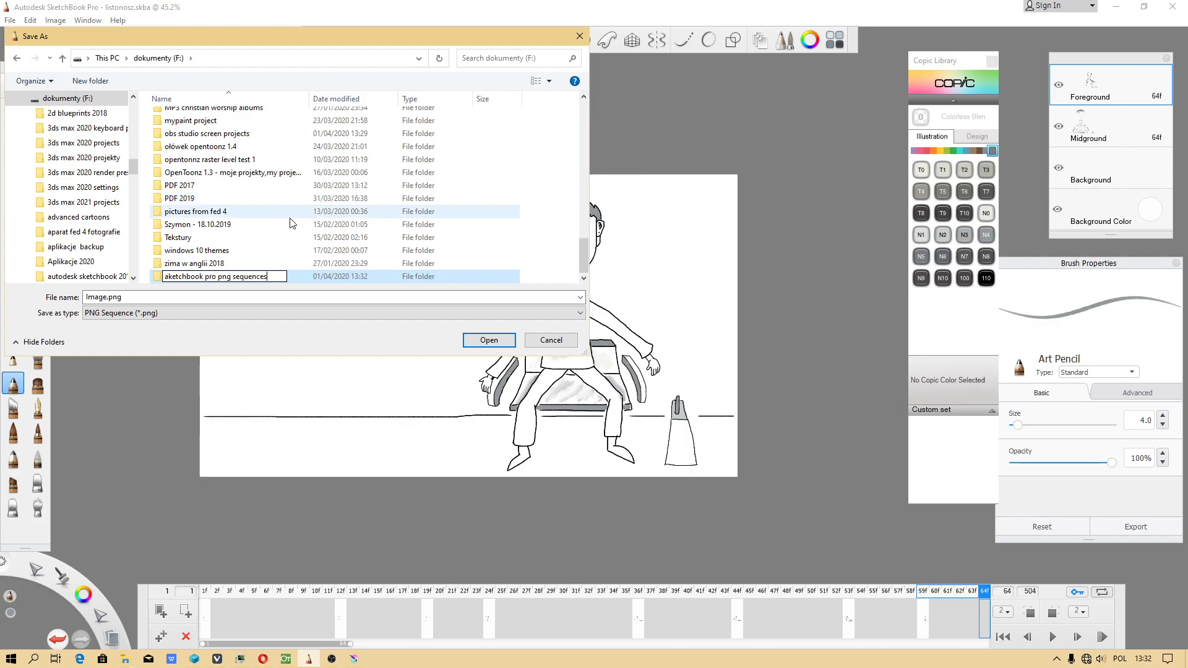
left_click(229, 286)
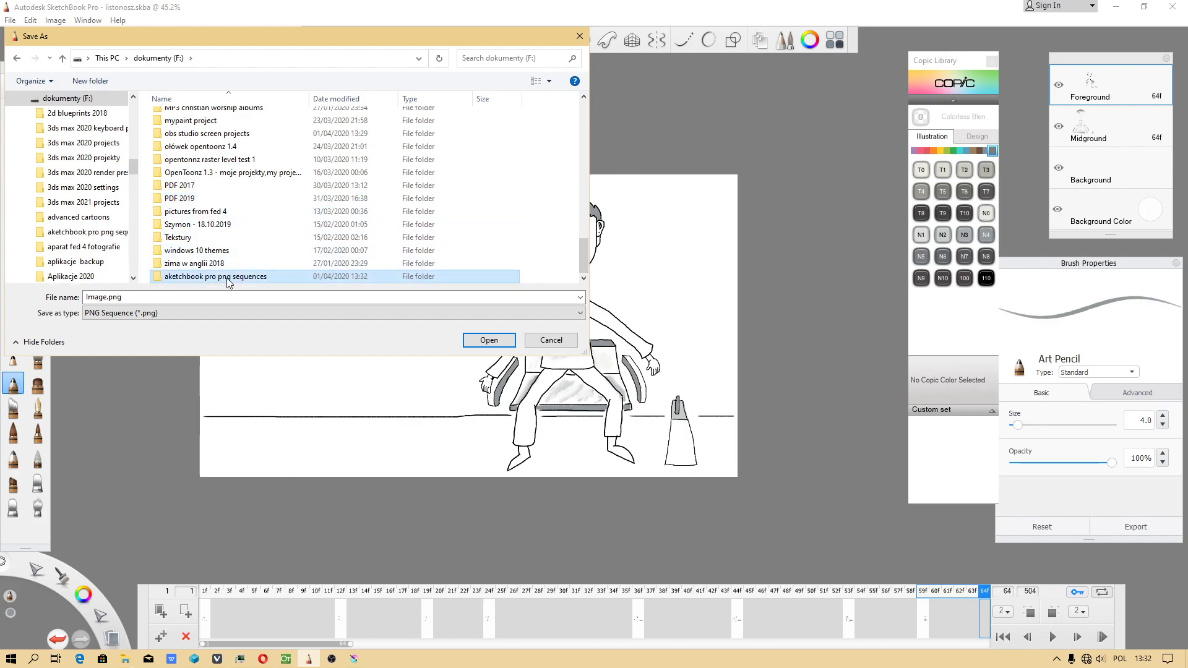
Create a 'postman' subfolder inside it and save the PNG sequence there
double_click(229, 278)
right_click(227, 250)
mouse_move(278, 410)
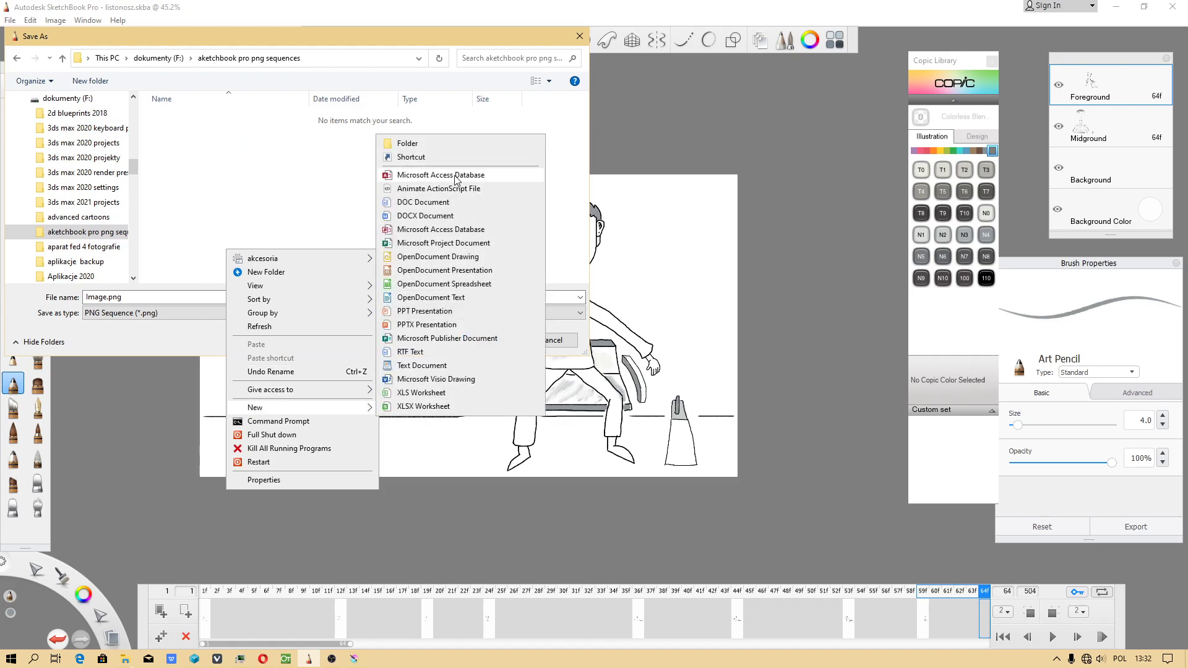
left_click(424, 148)
type("po")
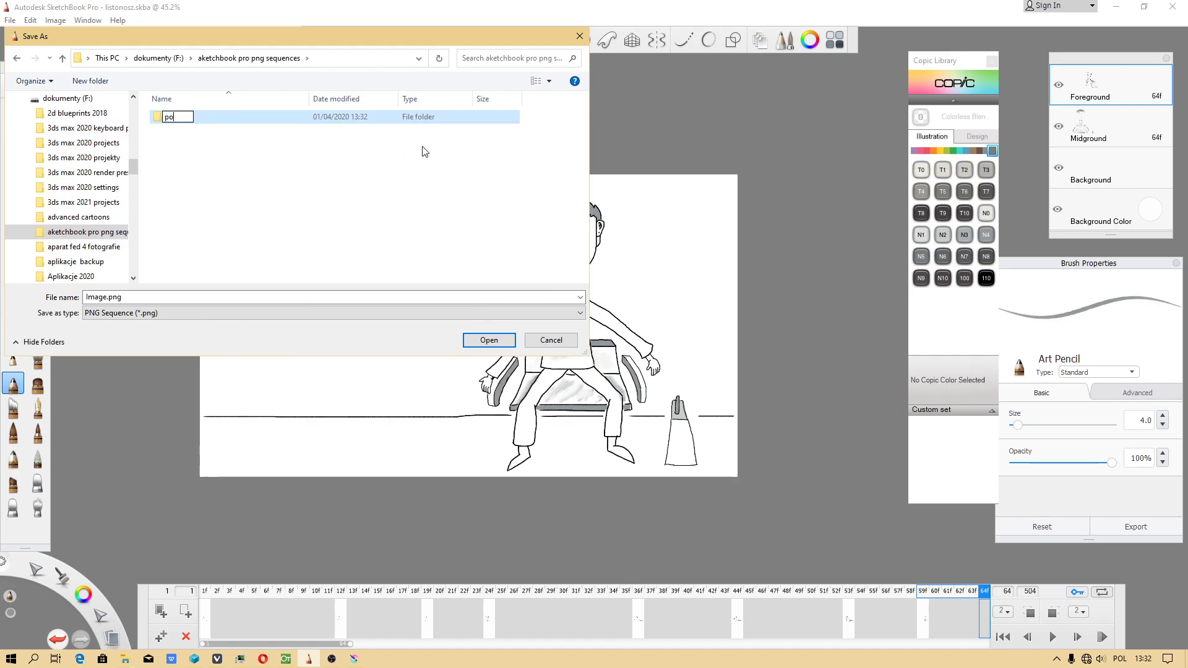
type("stman")
key("Return")
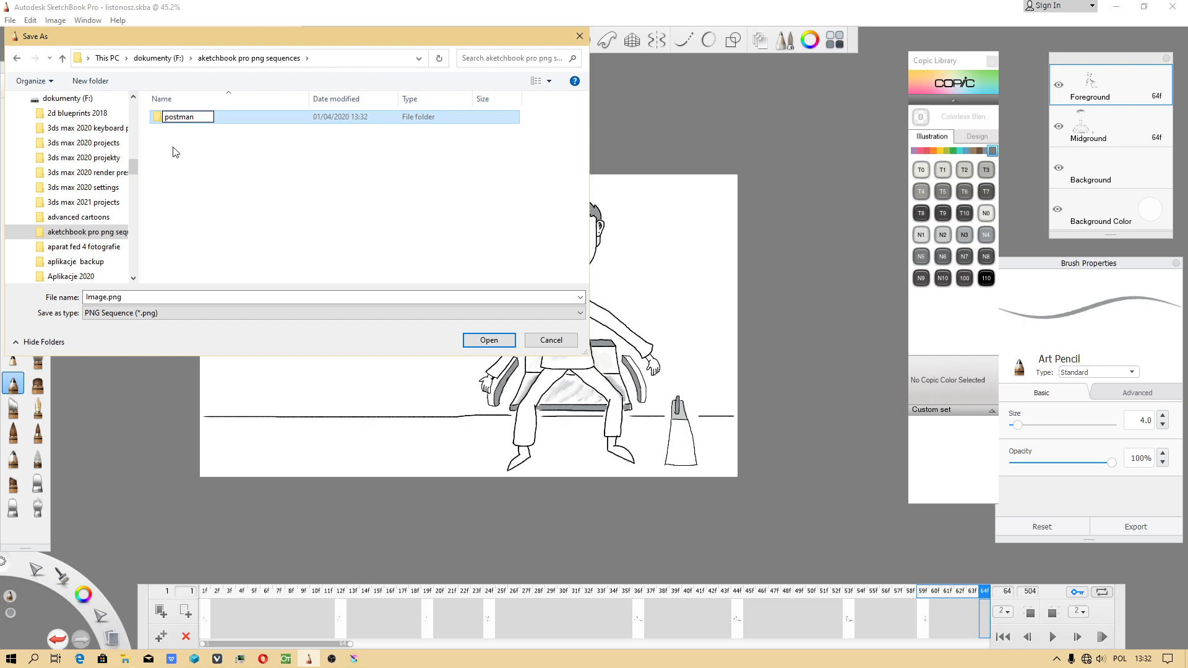
double_click(168, 117)
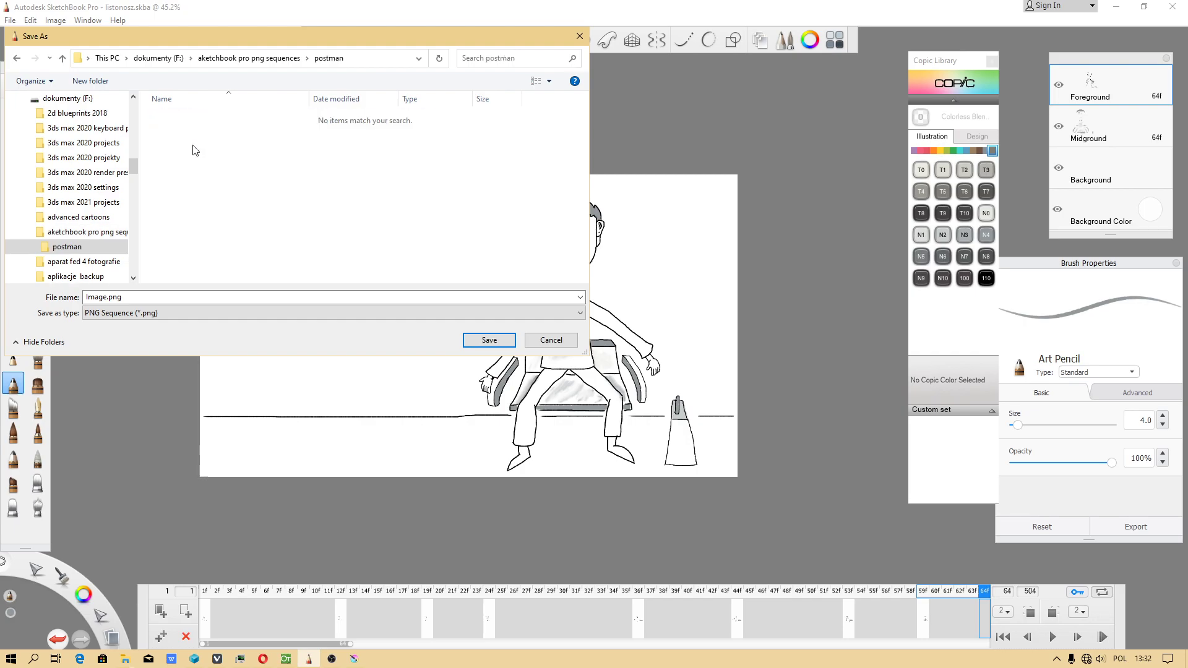
left_click(488, 340)
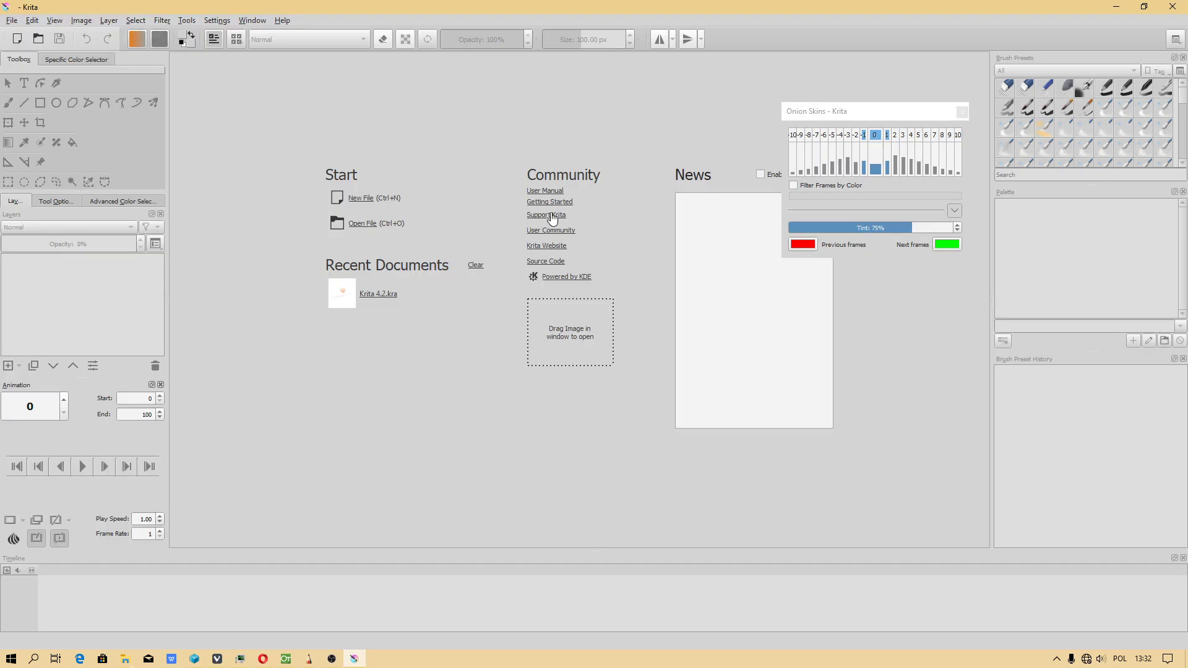
Create a new 1920×1080 Krita document, then return to SketchBook Pro
left_click(359, 197)
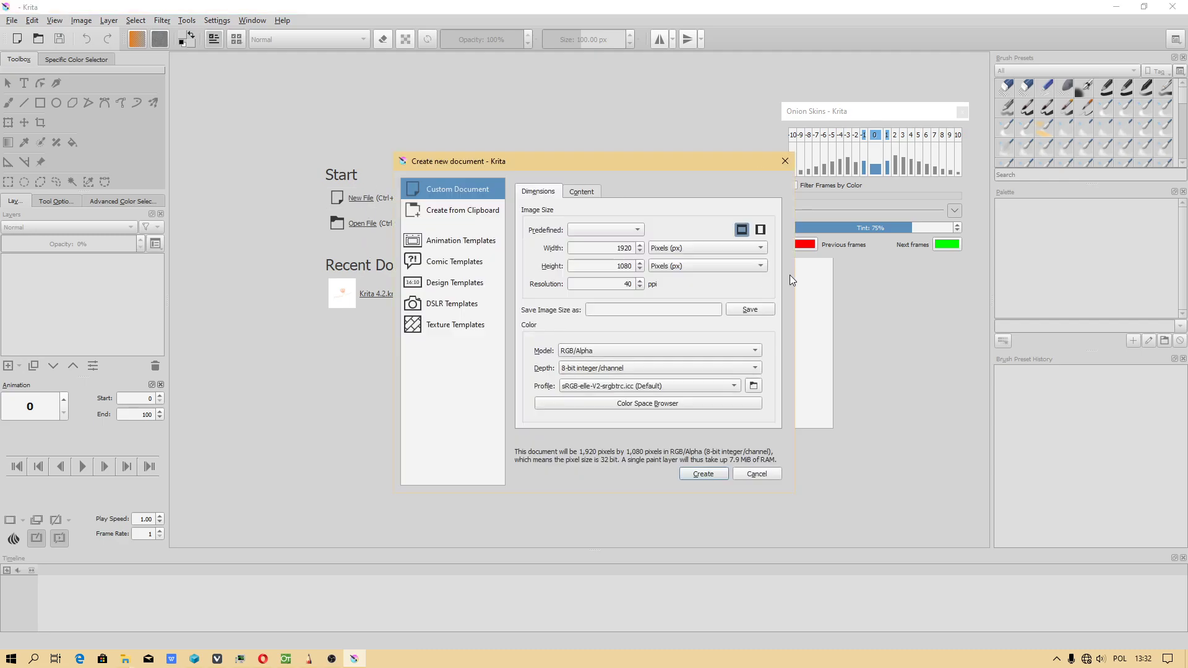
left_click(704, 474)
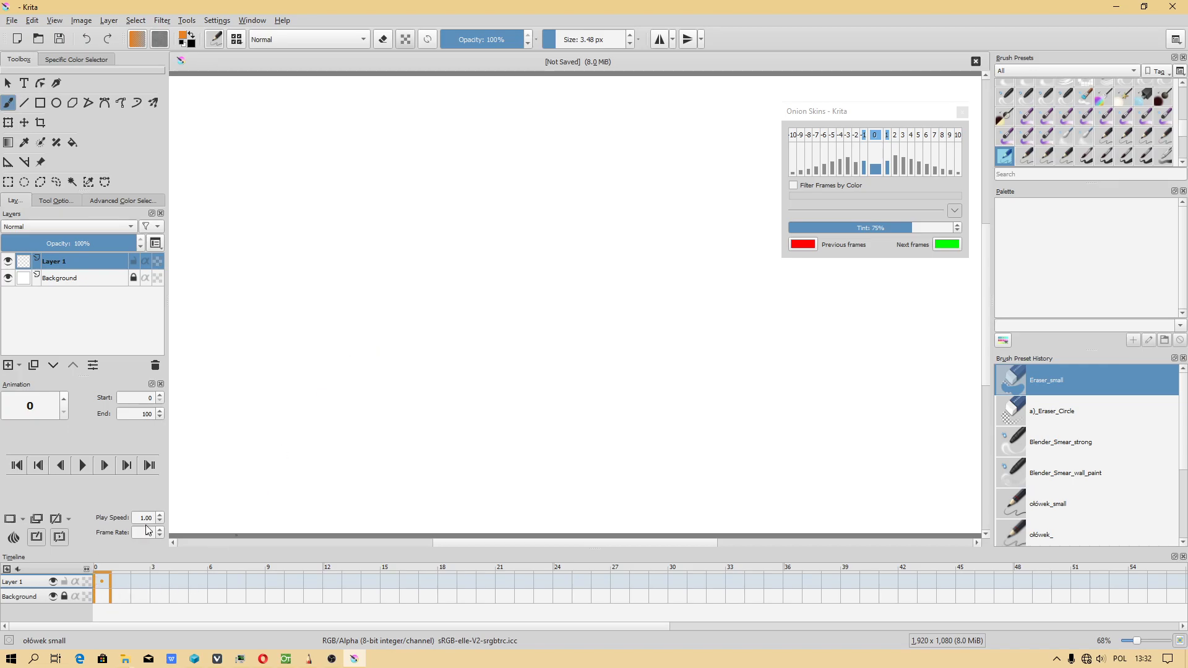
double_click(147, 533)
left_click(310, 660)
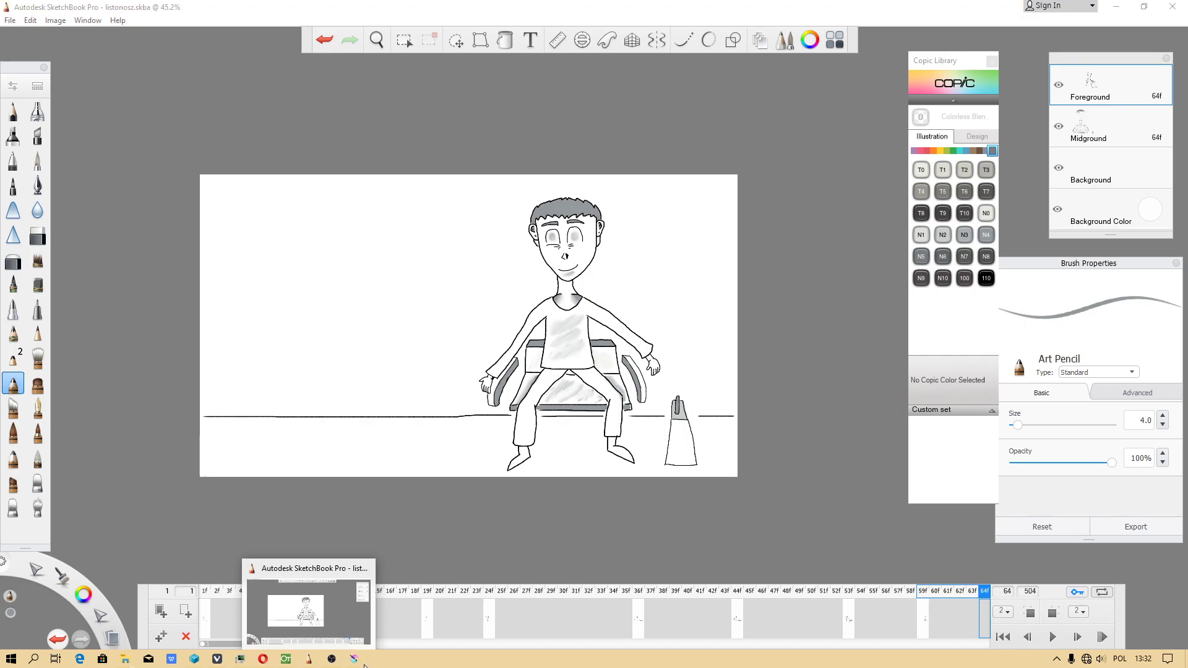
In Krita's Import Animation Frames, browse to dokumenty (F:) > aketchbook pro png sequences > postman > Image
left_click(352, 661)
left_click(11, 20)
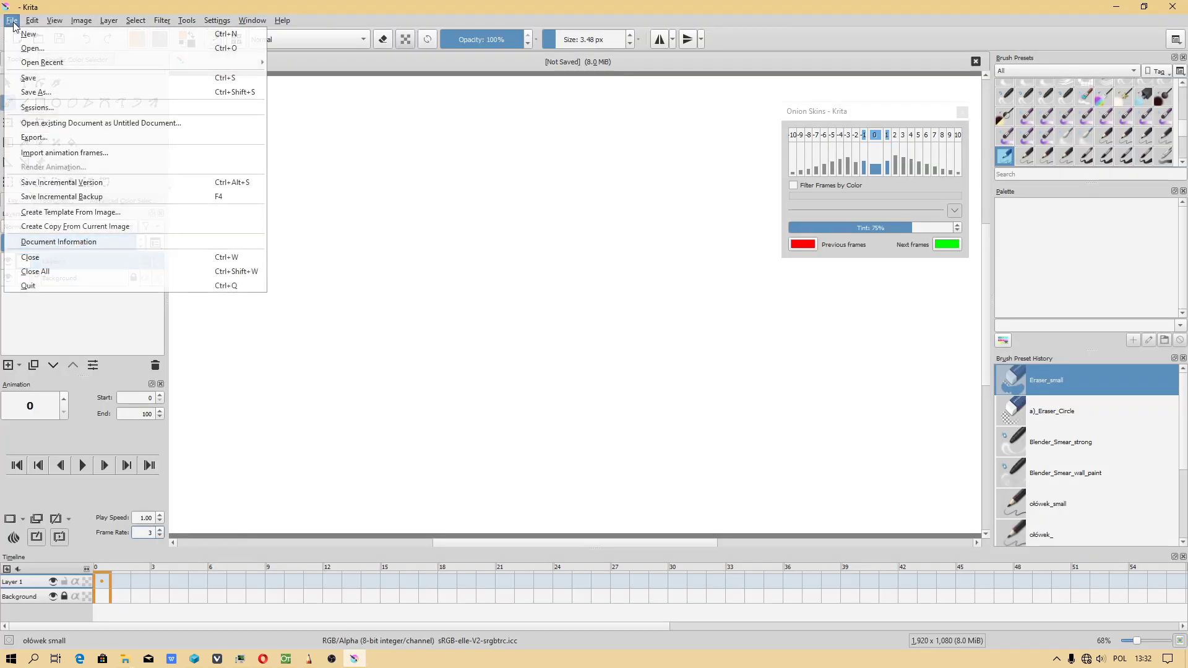
left_click(47, 155)
left_click(531, 385)
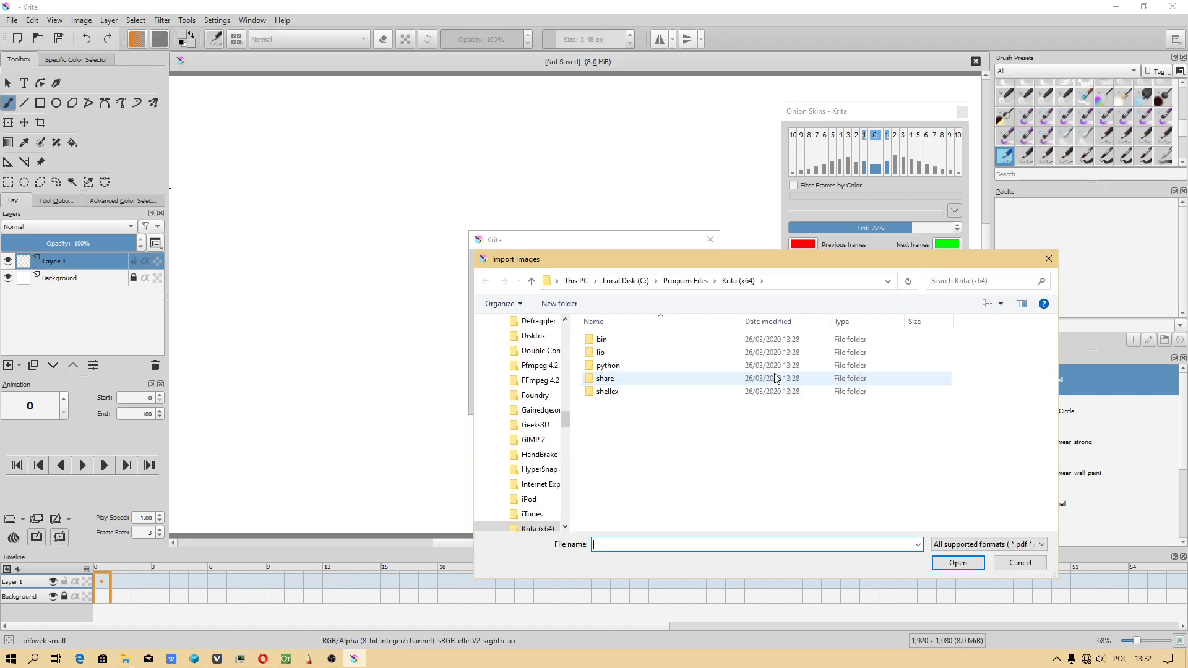
left_click(575, 281)
double_click(674, 514)
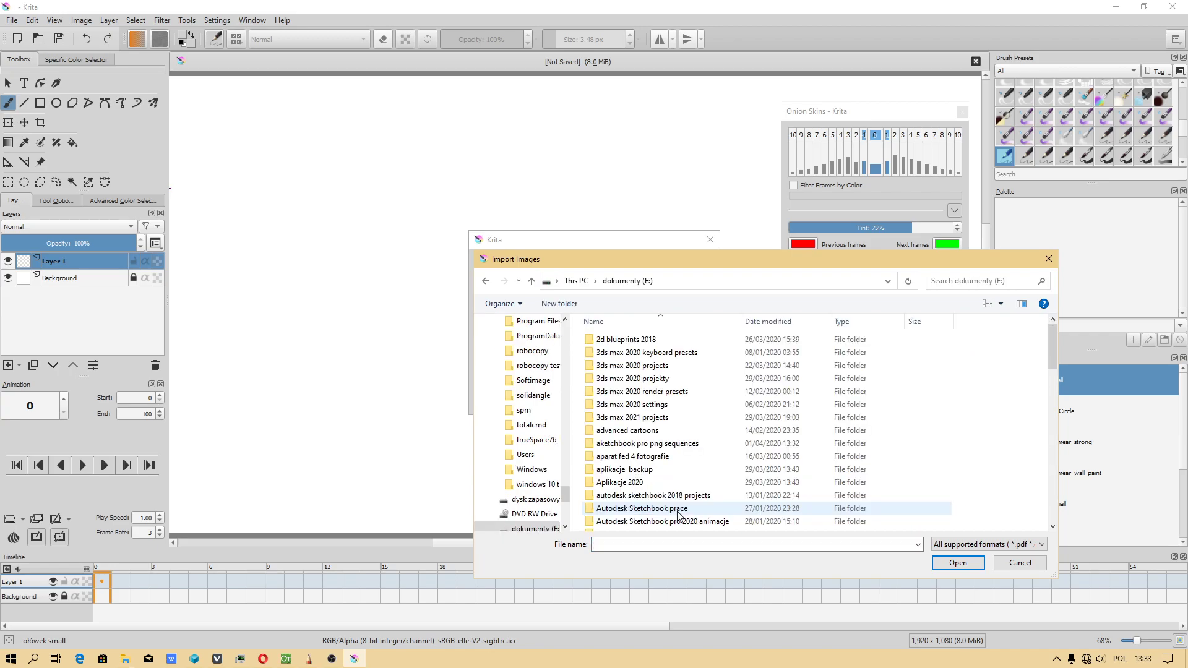
double_click(681, 340)
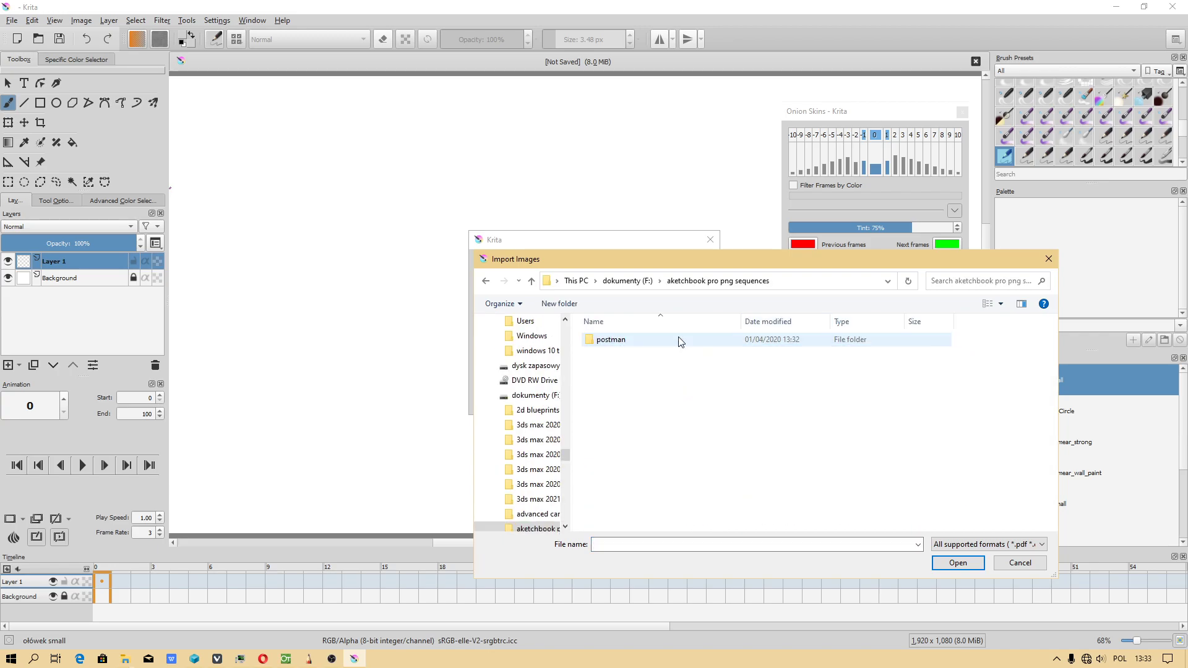
double_click(609, 342)
left_click(613, 346)
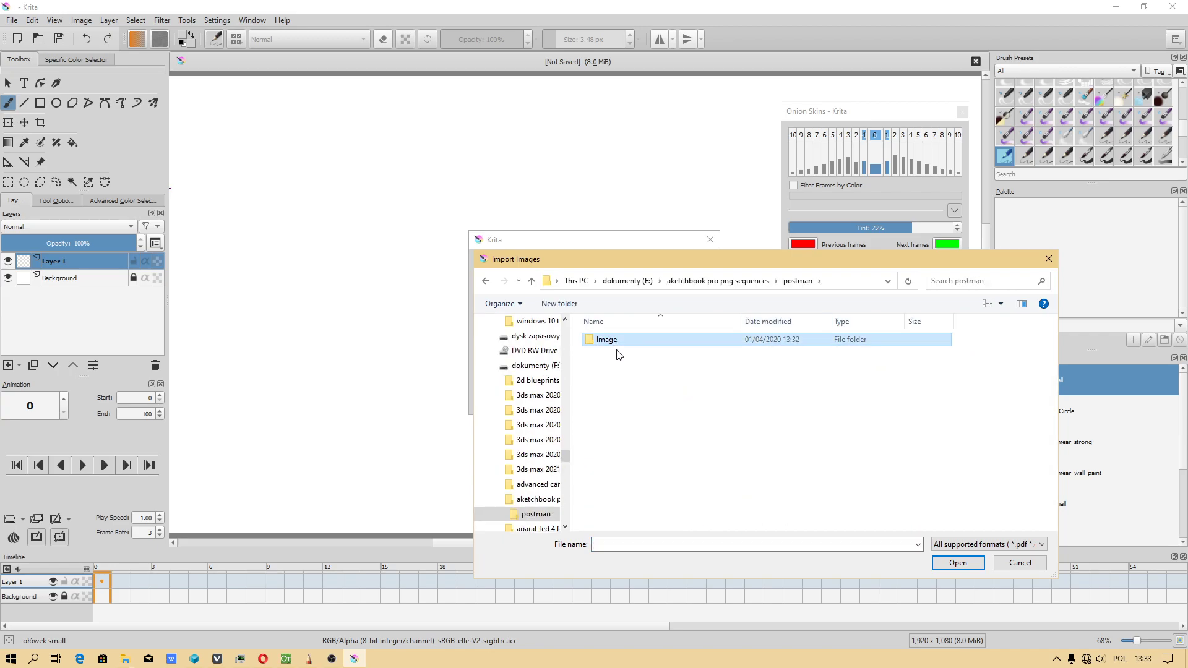
double_click(609, 344)
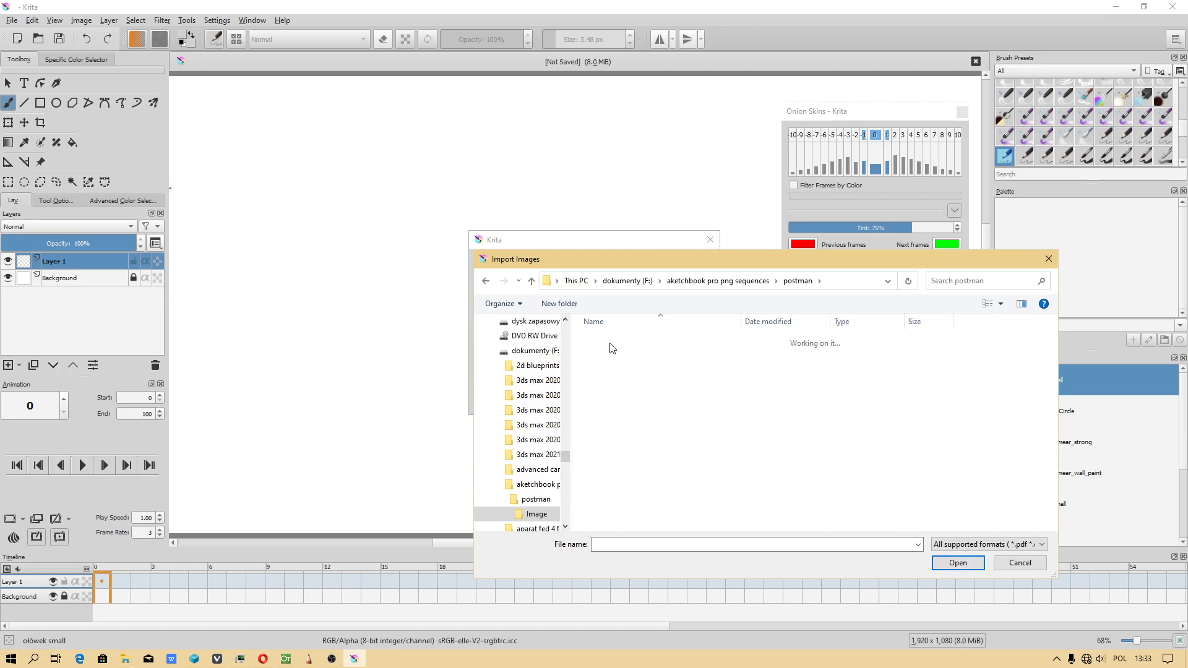
Import all the postman PNG frames onto a new Layer 2, then bring up Opera
left_click_drag(577, 334, 1183, 627)
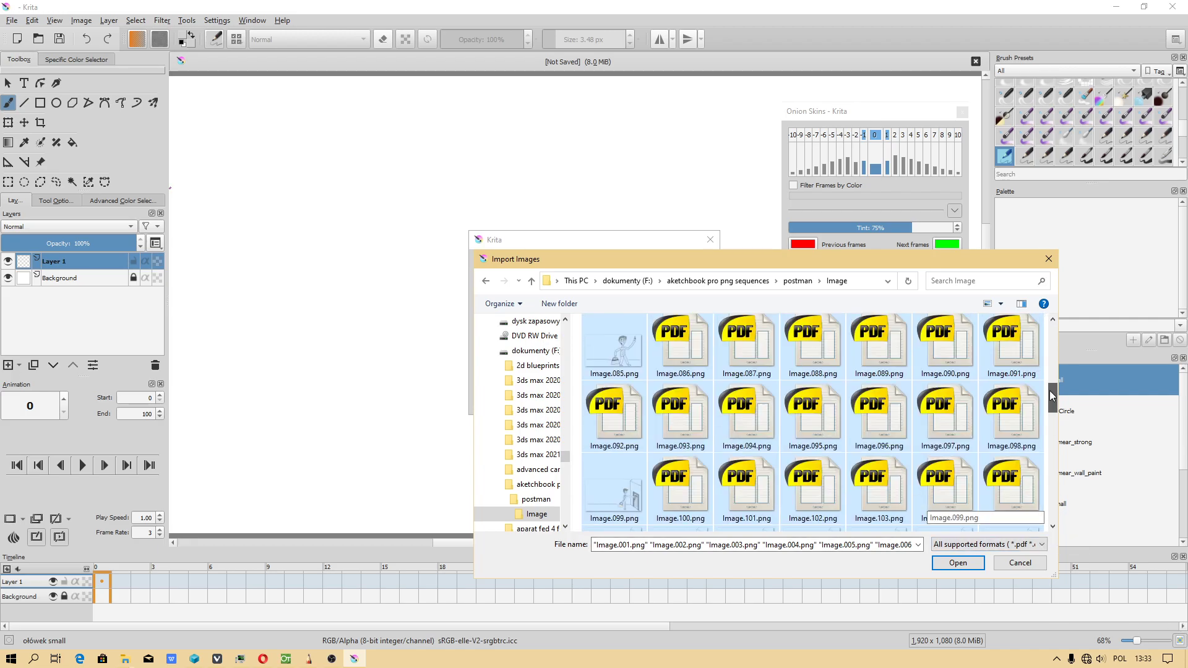
left_click(957, 563)
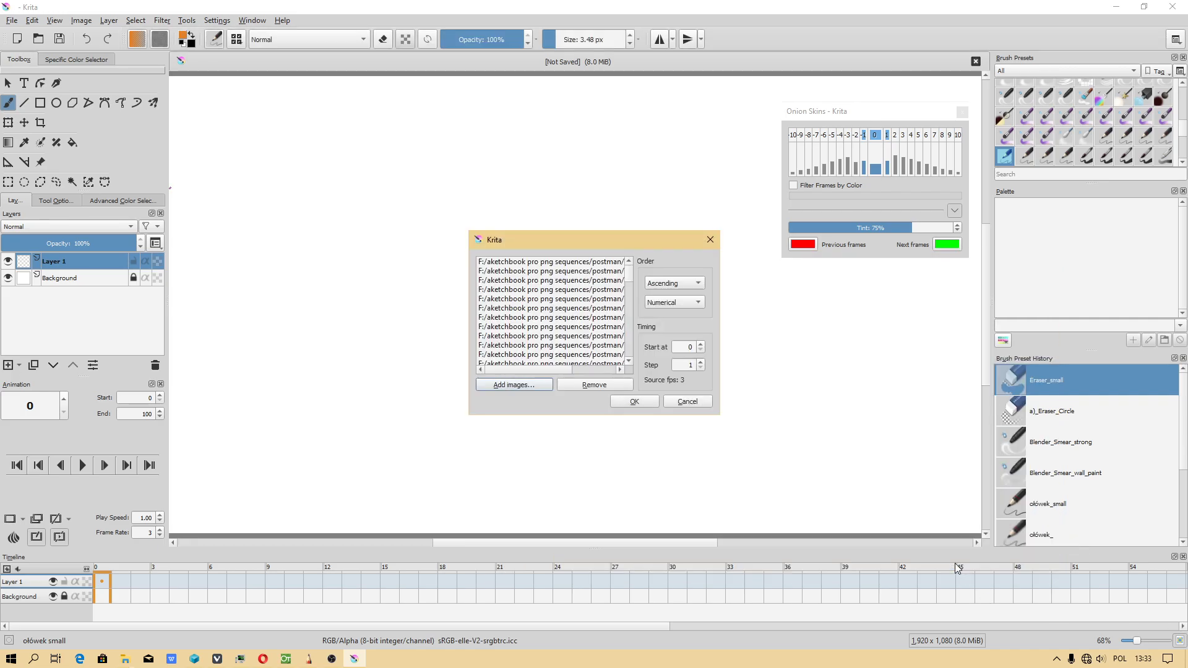
left_click(644, 404)
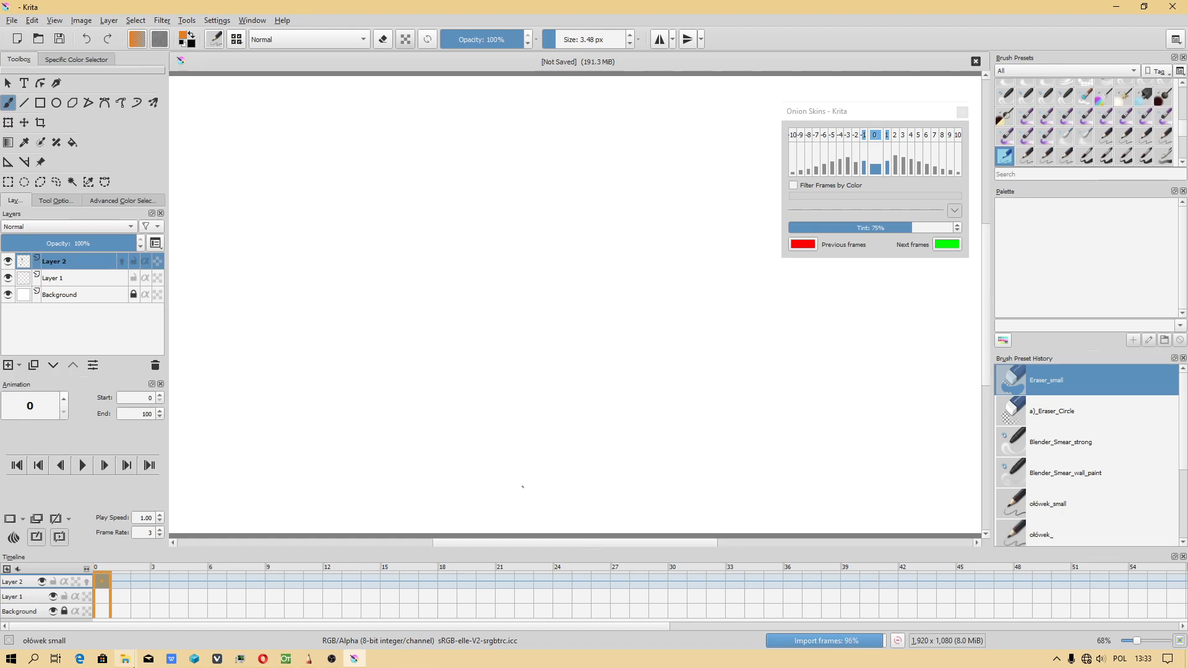
left_click(266, 659)
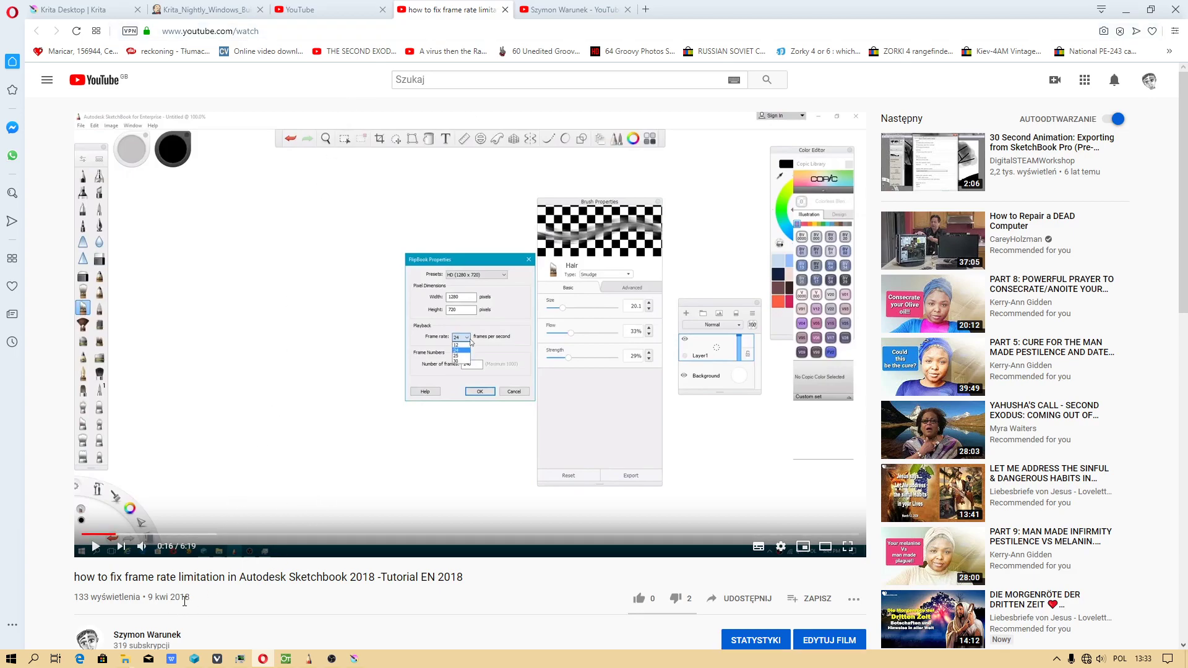
Return to Krita with Alt+Tab, where Layer 2's timeline is filled with postman frames
key("alt+Tab")
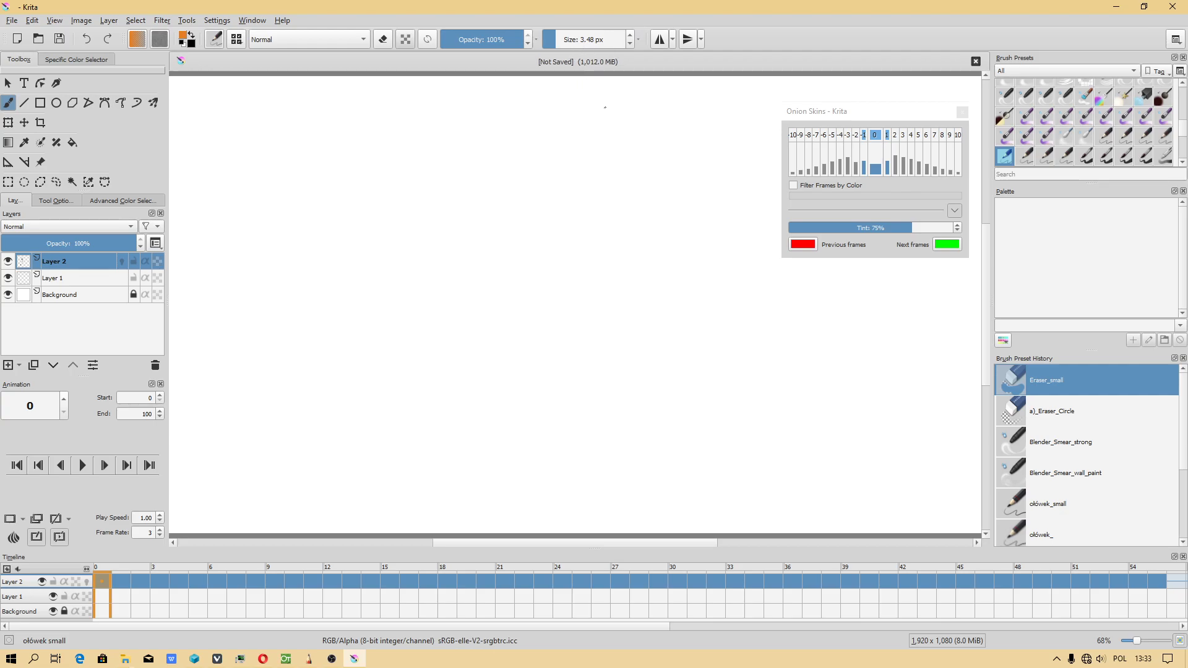
Paste the imported postman frame onto the Krita canvas and scroll over it
key("ctrl+v")
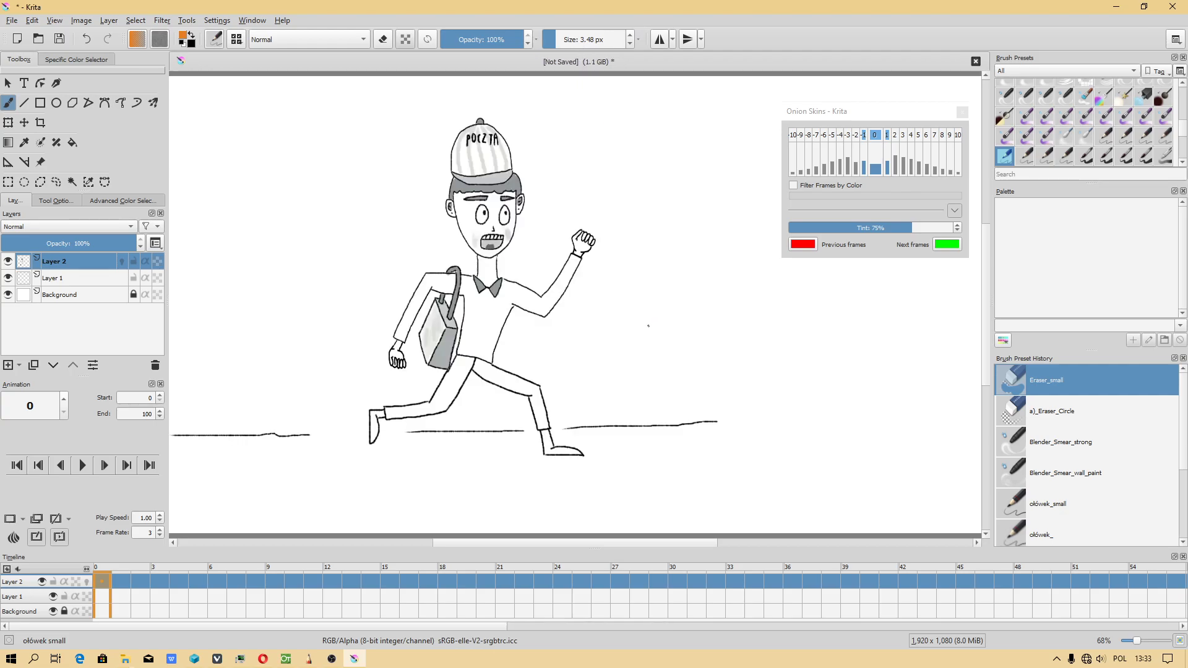
scroll(516, 352, "down", 3)
scroll(515, 353, "up", 5)
scroll(515, 353, "down", 2)
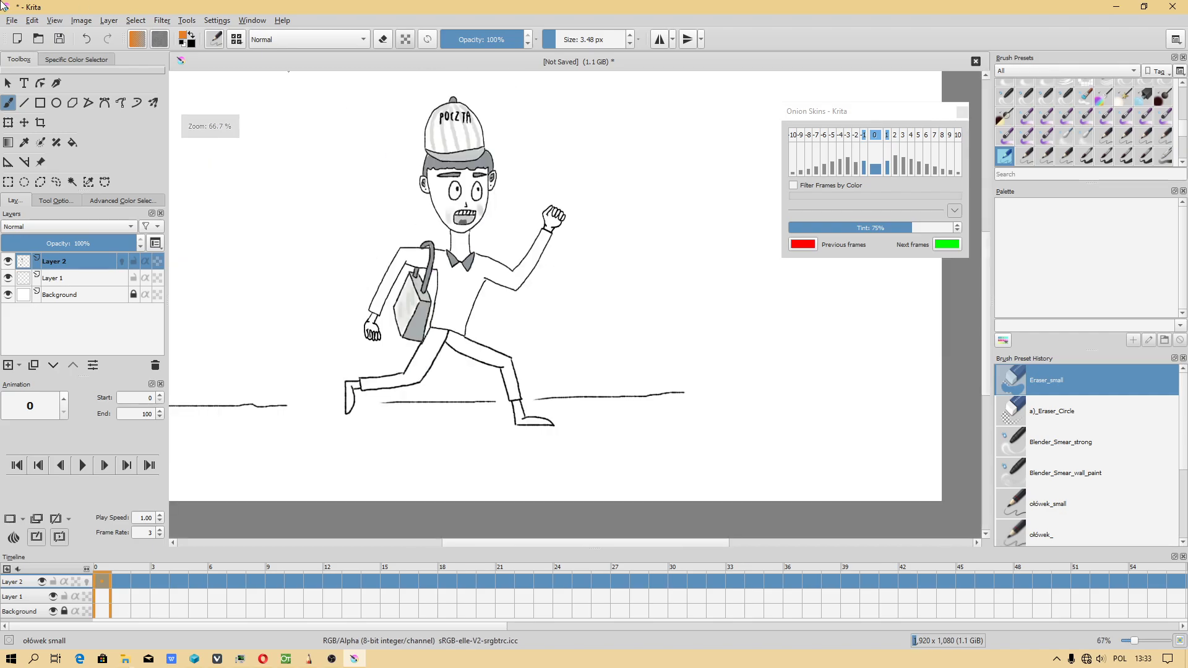
scroll(516, 353, "down", 1)
Save the document as 'postman autodesk sketchbook png import.kra'
left_click(12, 20)
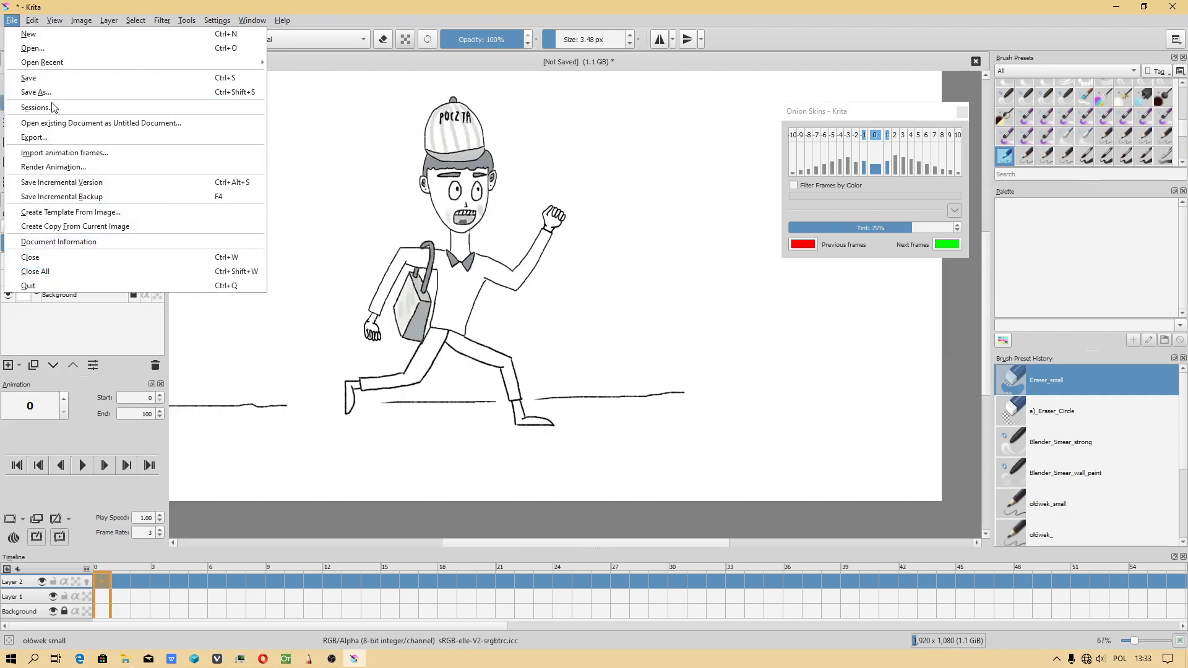
left_click(56, 90)
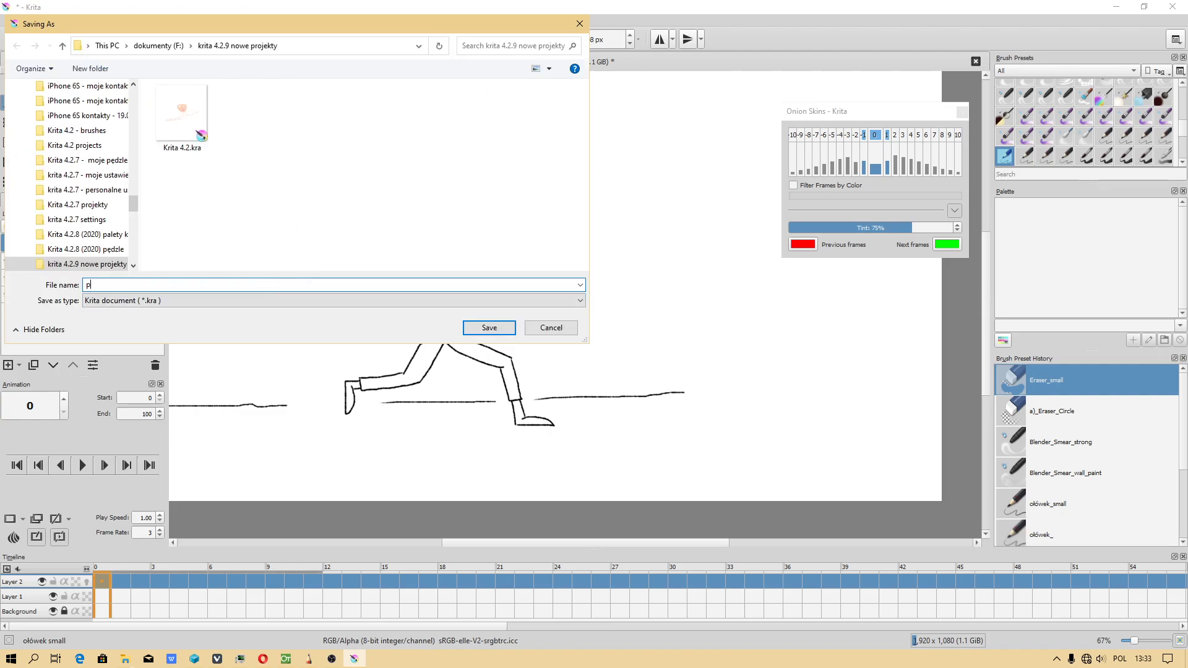
type("poi")
key("BackSpace")
type("s")
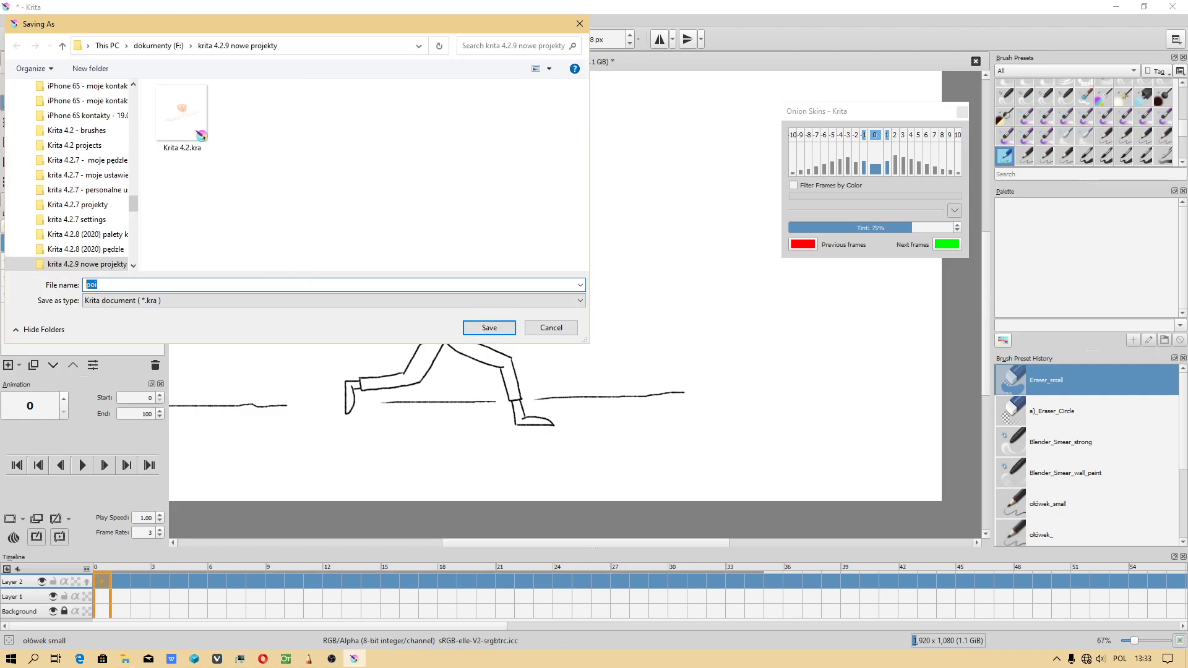
type("tman")
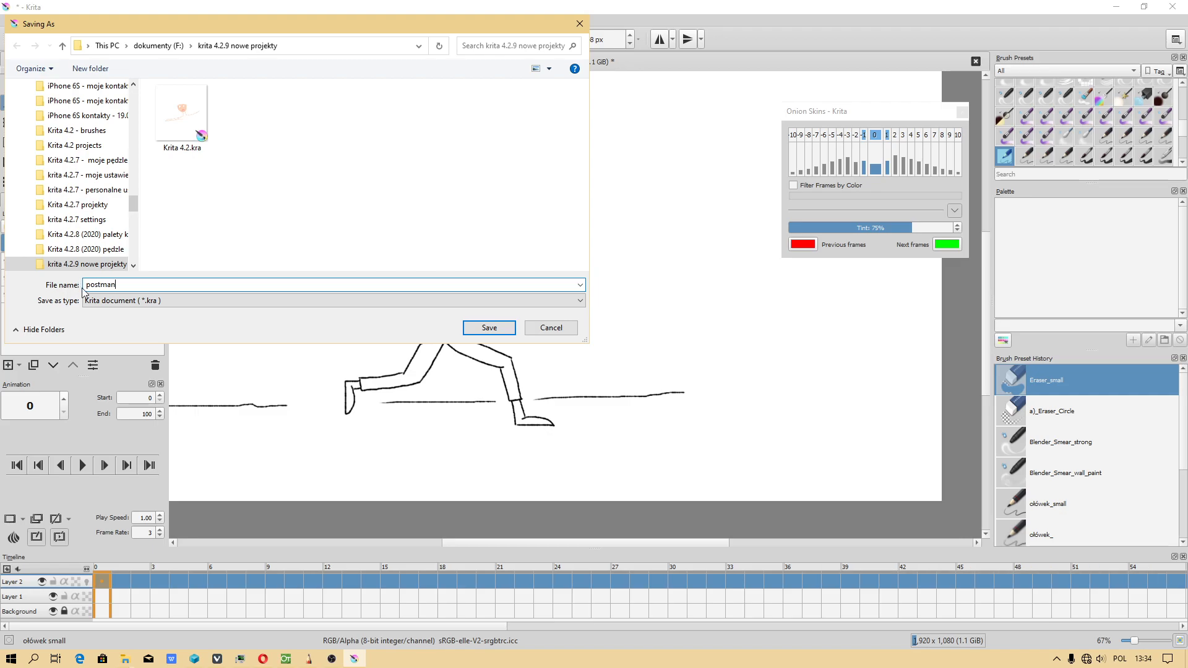
type(" autodesk sketchbook p")
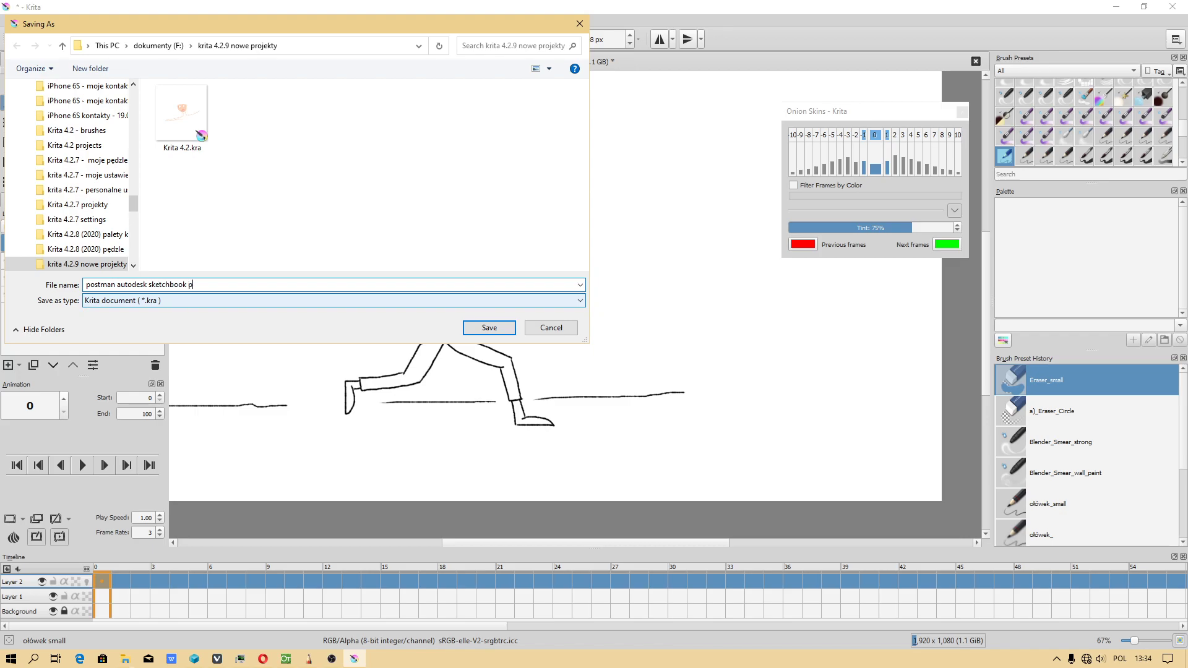
type("ng import")
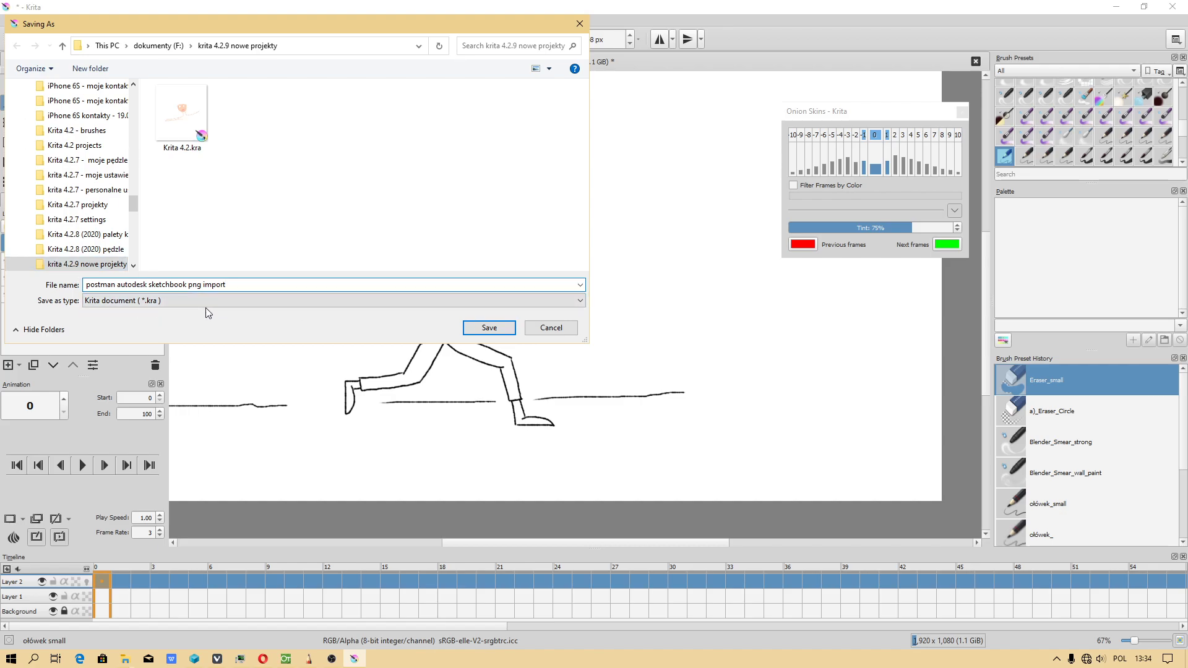
left_click(489, 328)
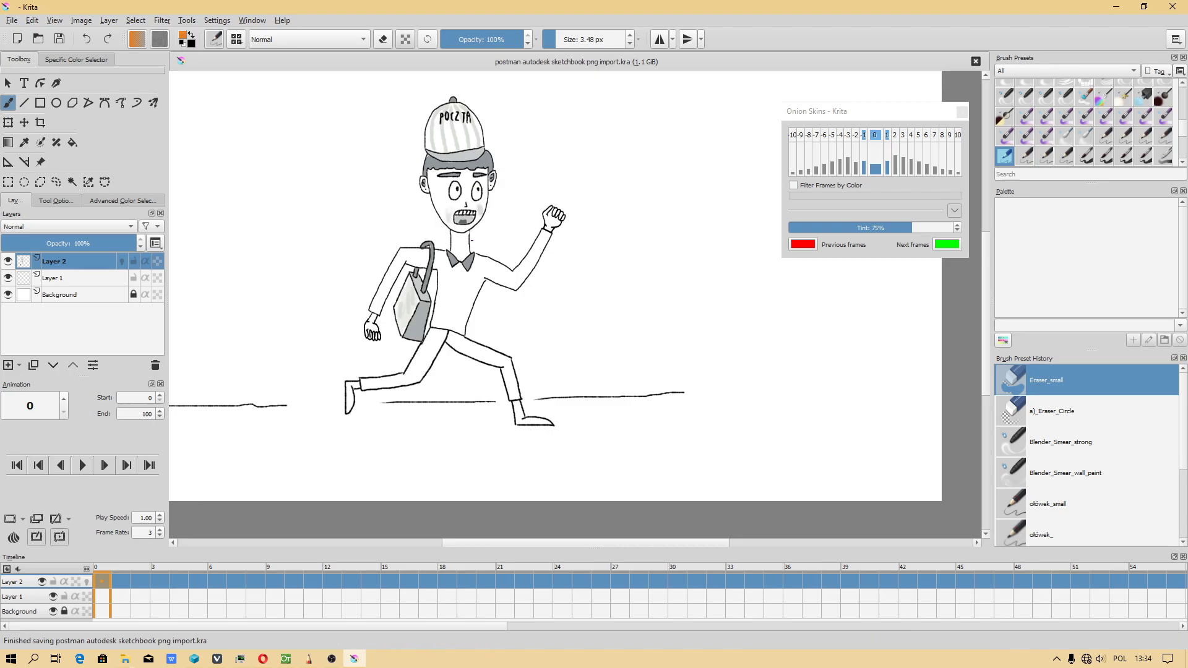
Set Render Animation to frames 0–137 as MPEG-4 and check the FFmpeg path, keeping it unchanged
left_click(16, 21)
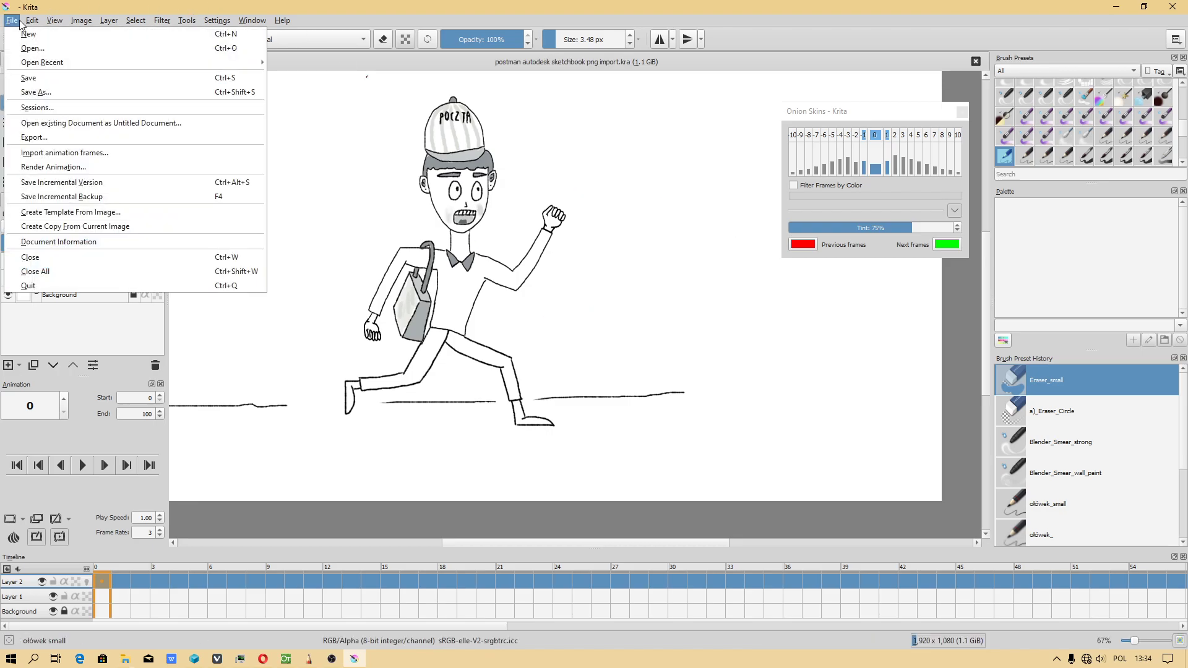
left_click(67, 173)
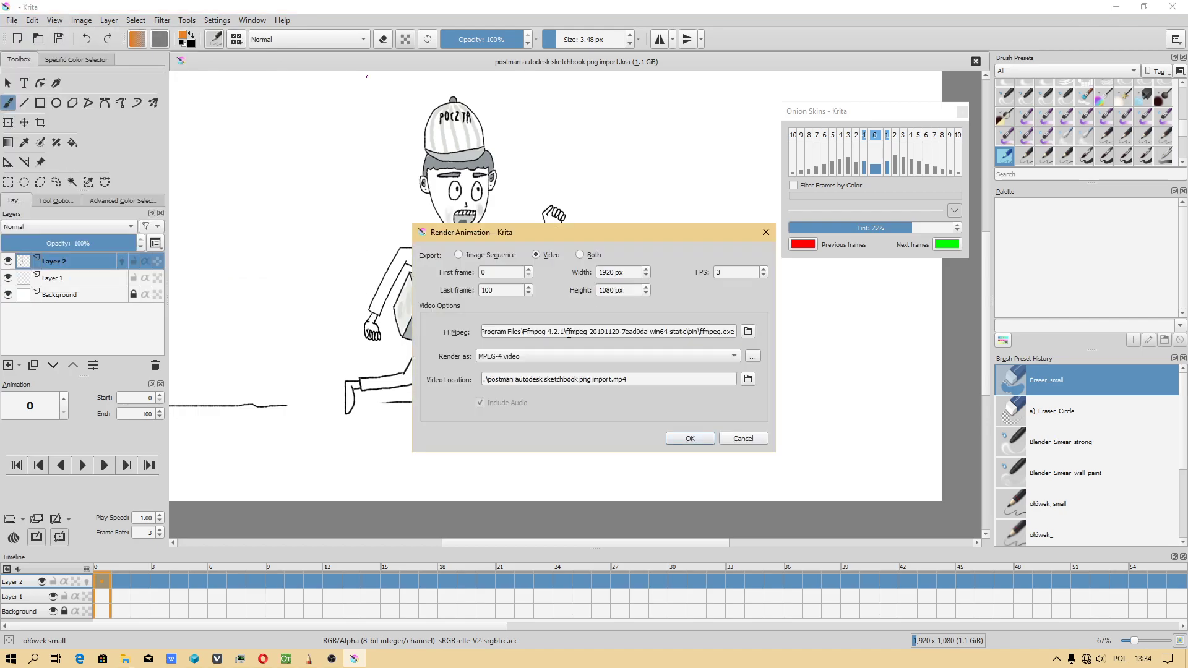
left_click(506, 290)
left_click(748, 331)
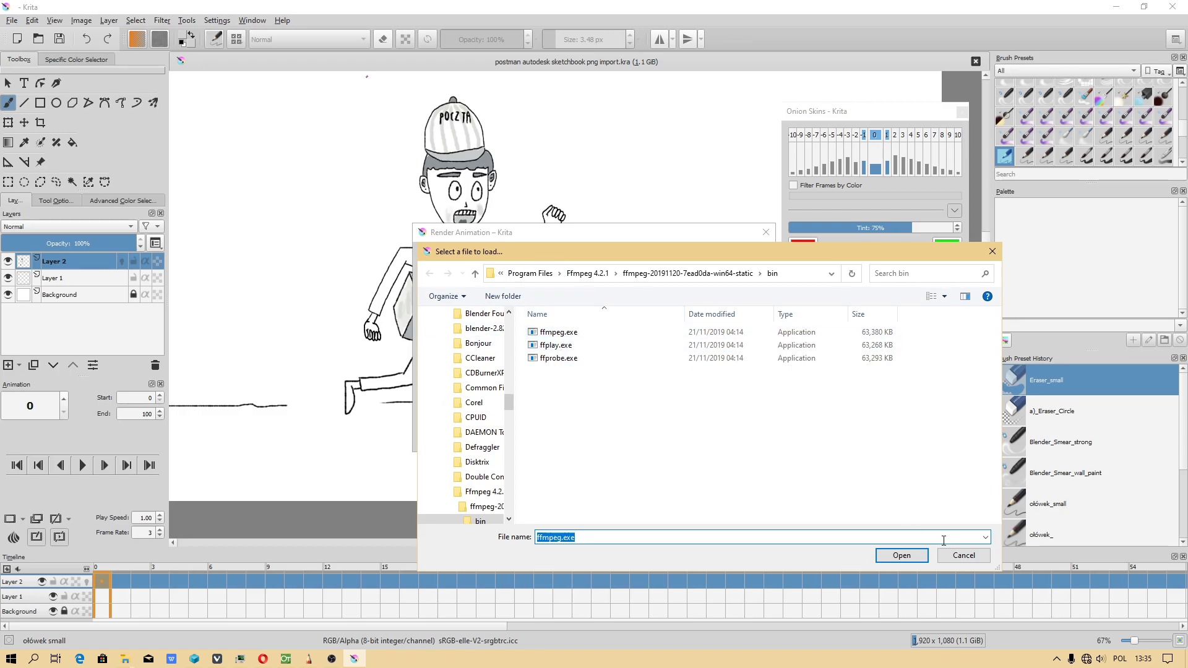
left_click(973, 559)
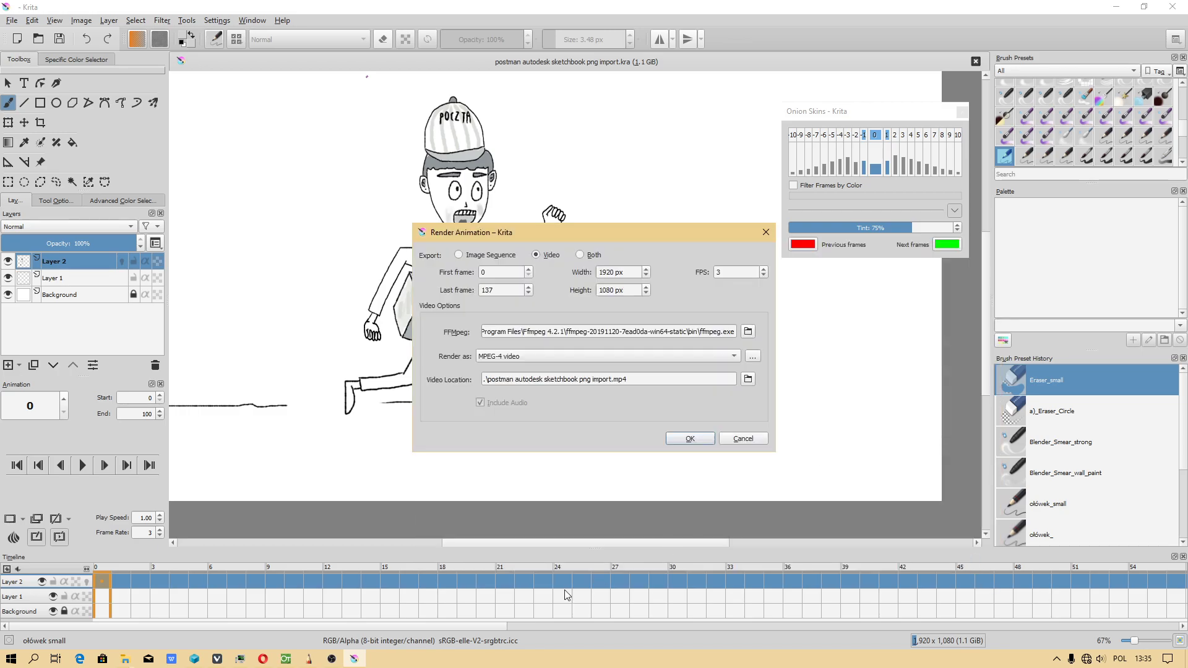
Search Google for ffmpeg in a new Opera tab
left_click(263, 658)
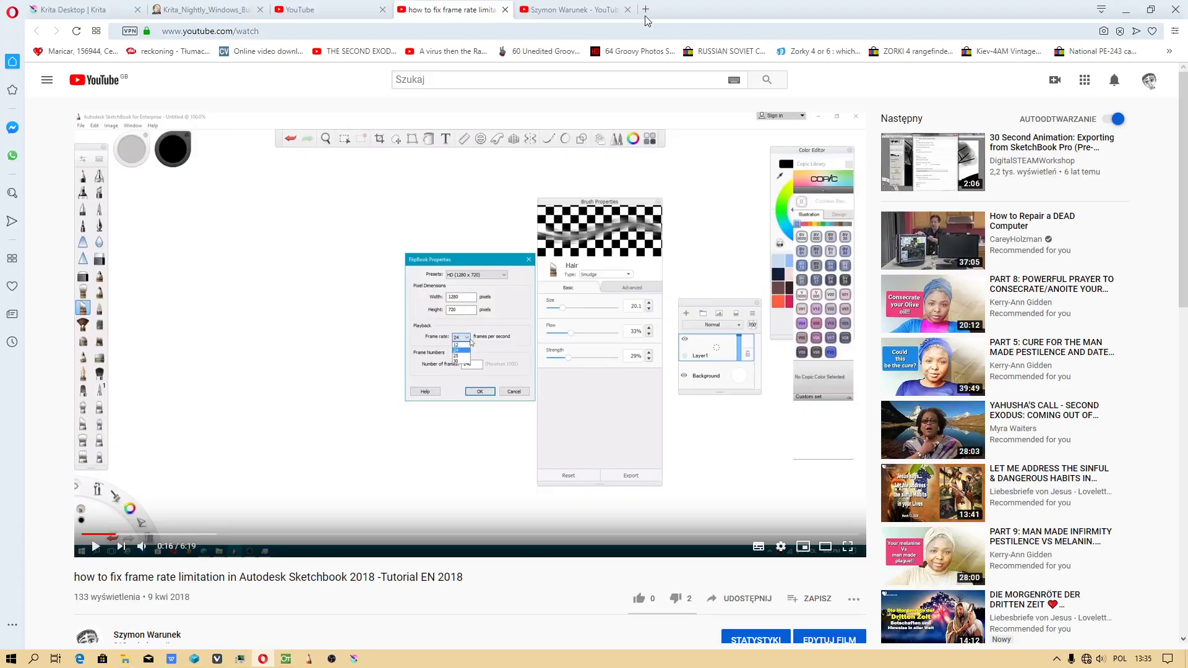
left_click(646, 10)
left_click(489, 114)
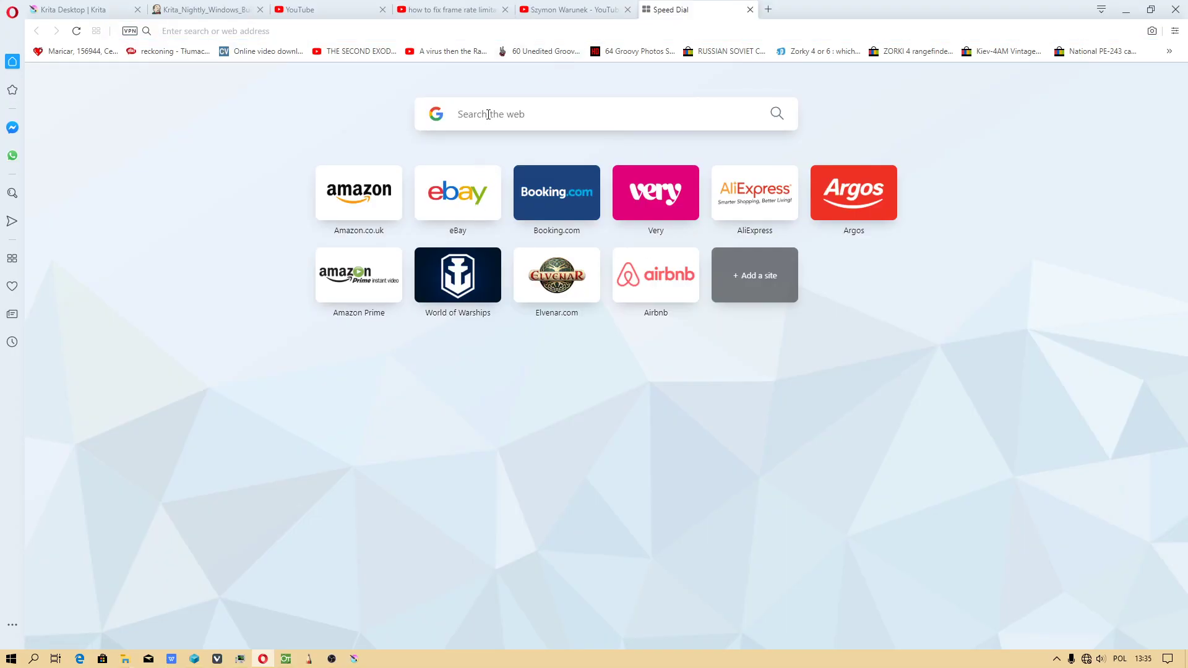
type("ffmpeg")
key("Return")
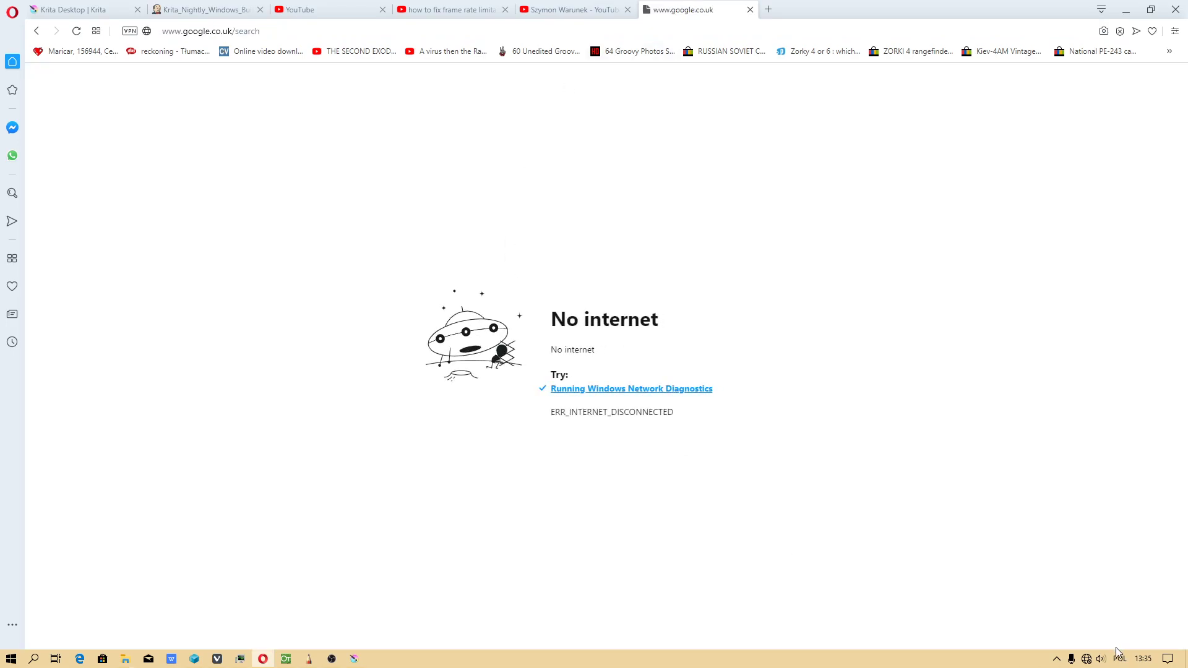
Connect to the secured Wi-Fi network and reload the ffmpeg search results
left_click(1087, 659)
left_click(1082, 322)
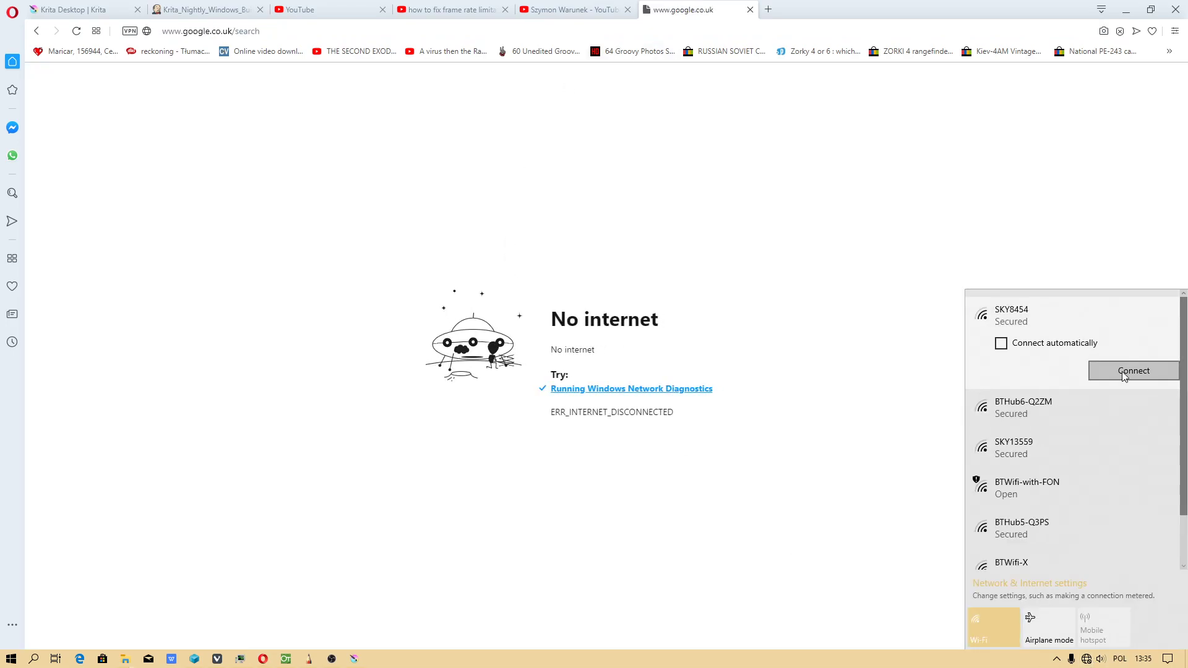
left_click(1124, 373)
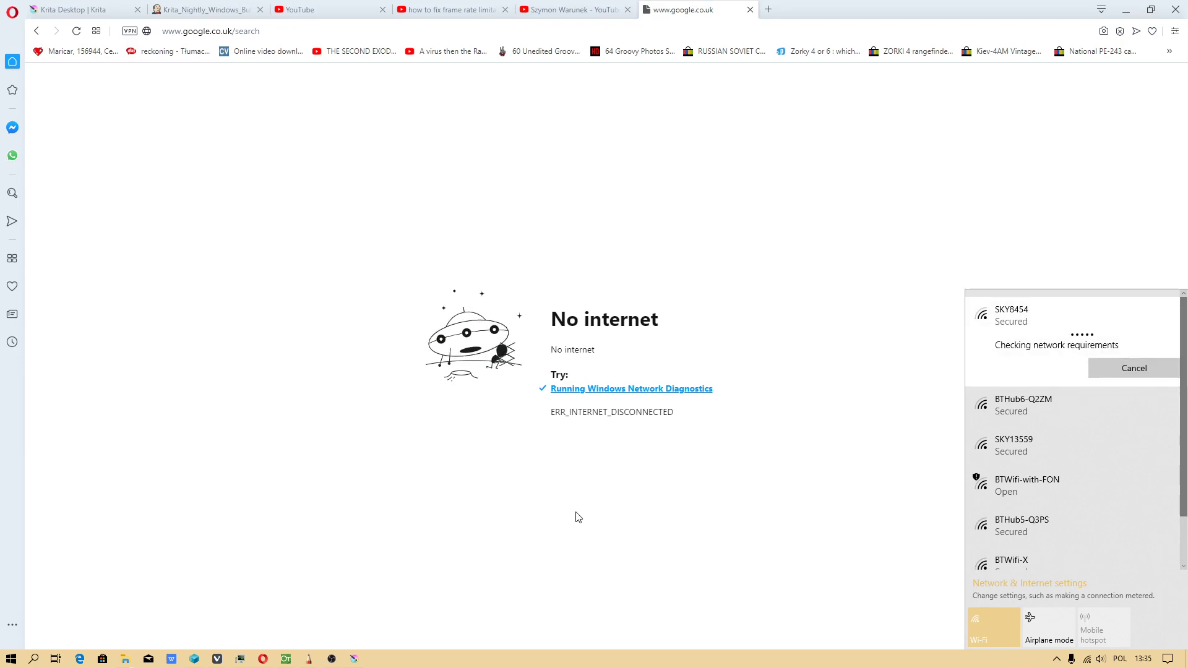
left_click(663, 562)
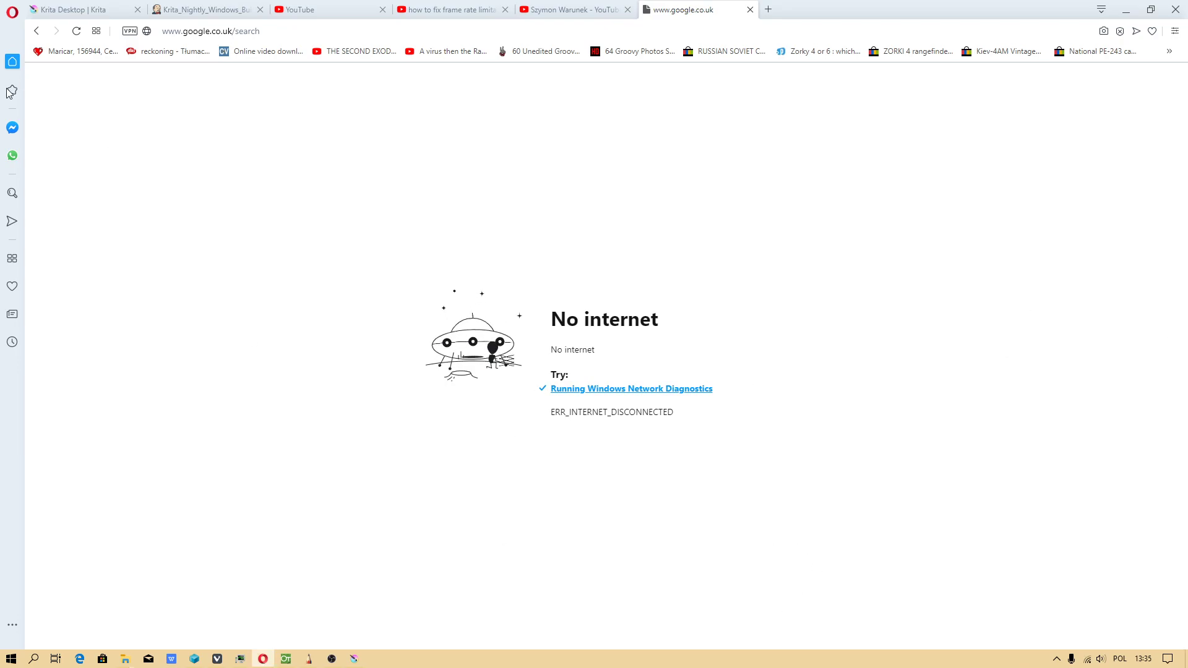
left_click(81, 35)
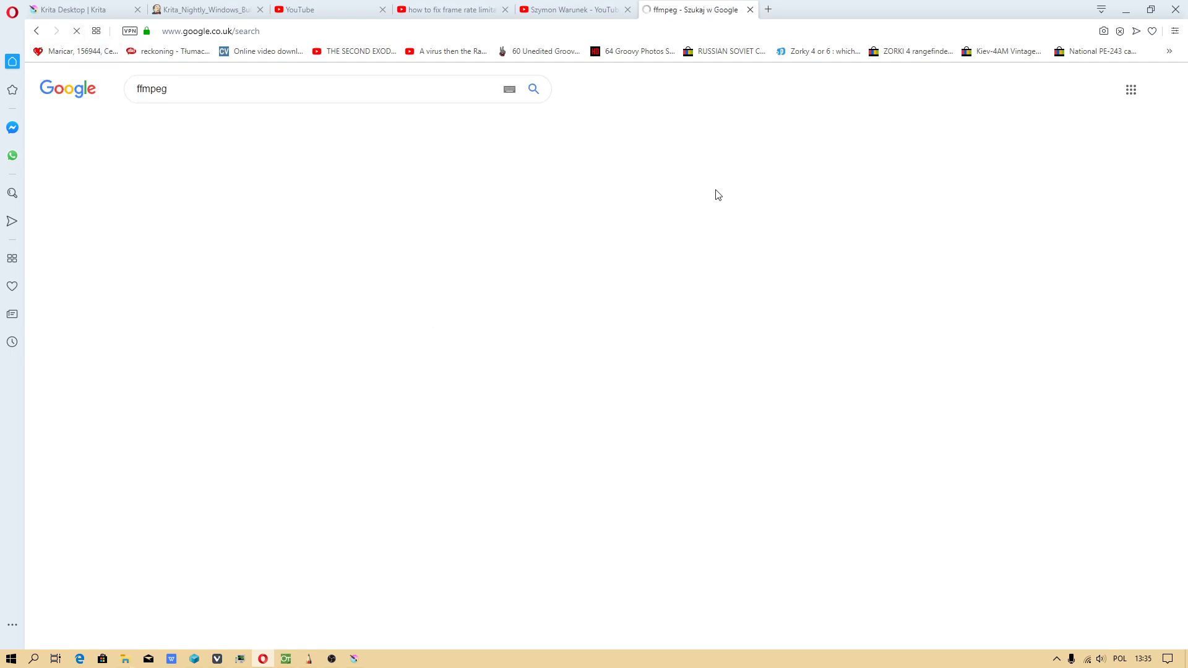
Go from ffmpeg.org's Download page to the Windows Zeranoe FFmpeg Builds page and bookmark it
left_click(160, 216)
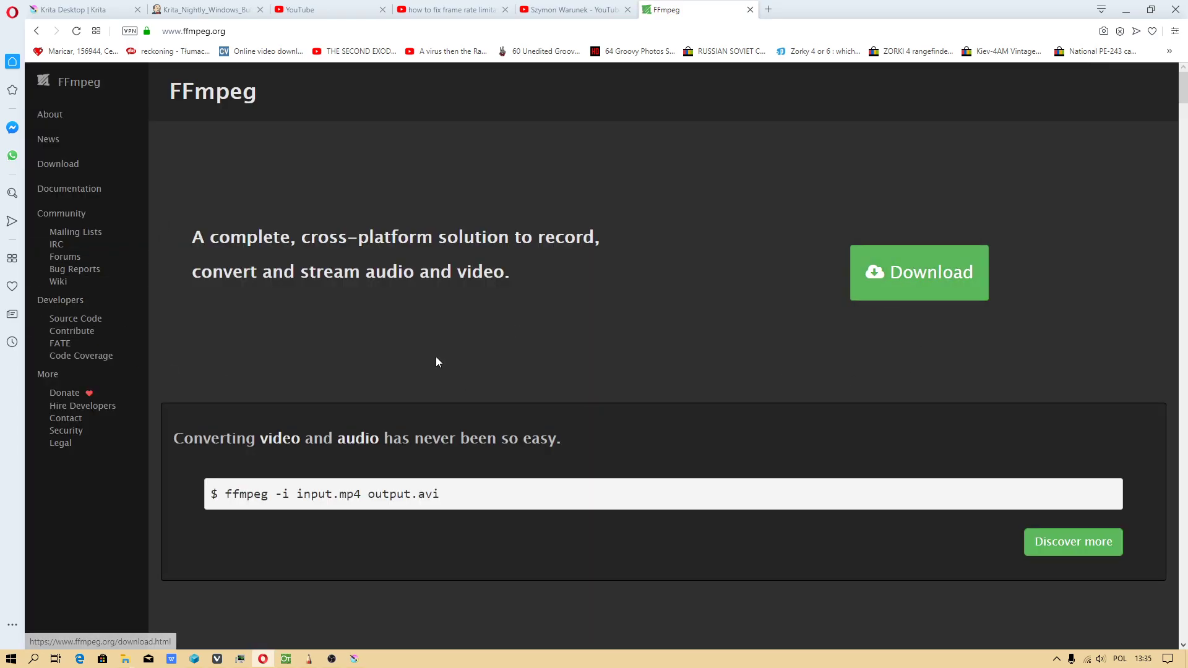
left_click(42, 165)
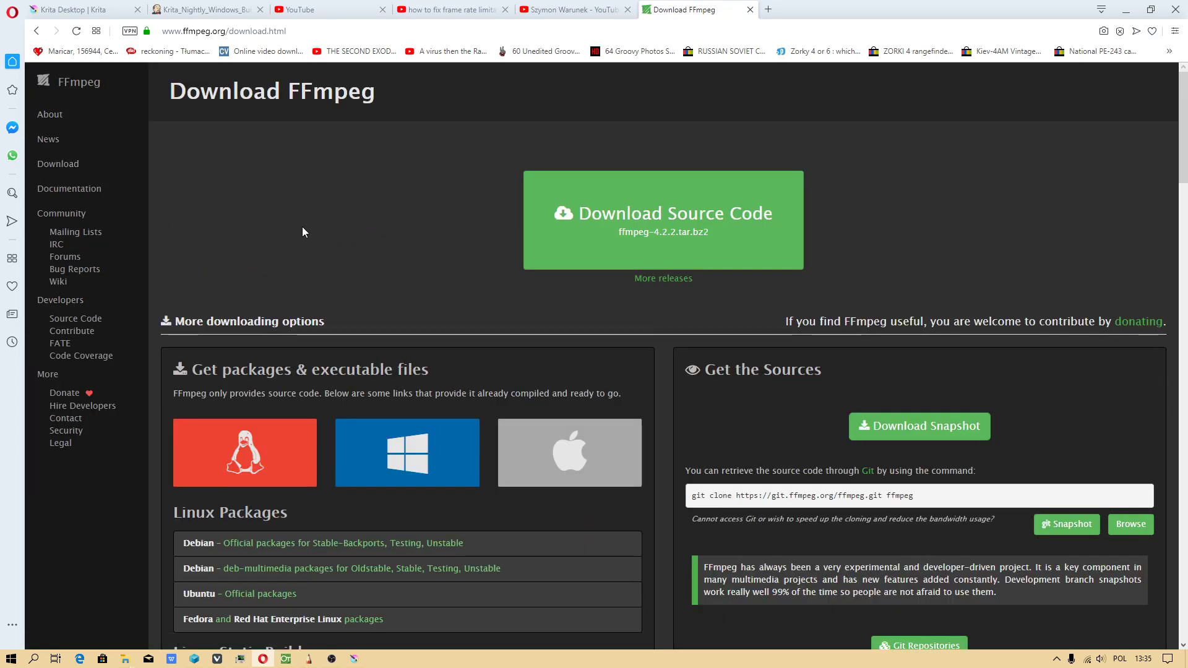
left_click(359, 465)
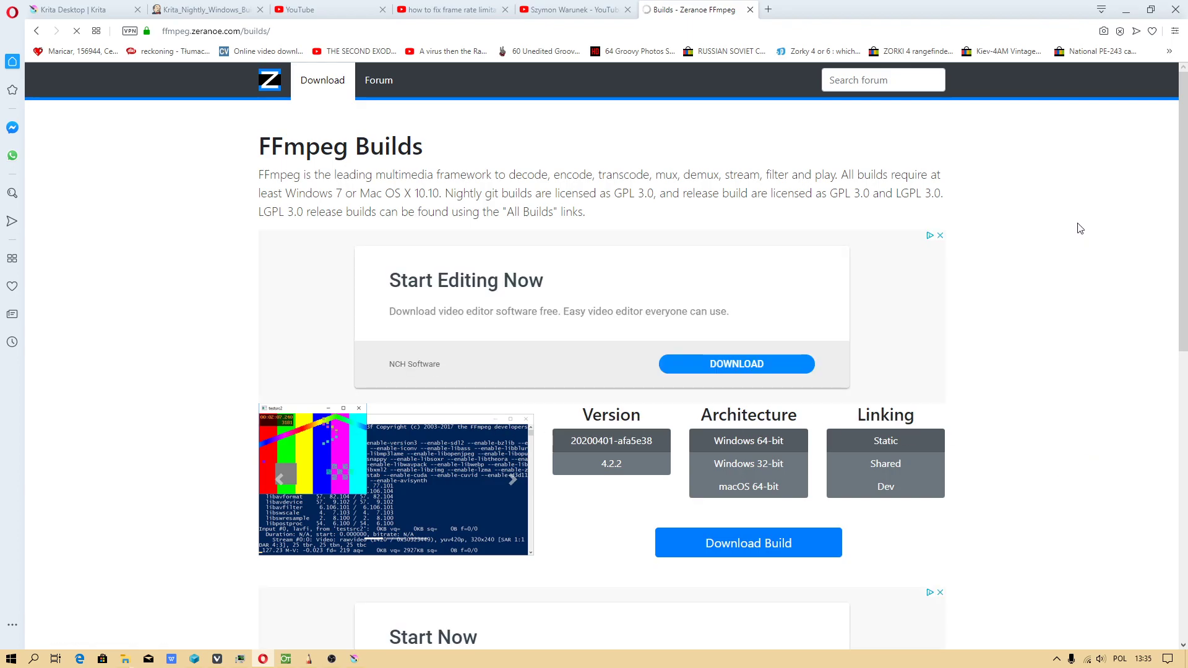
scroll(761, 385, "down", 2)
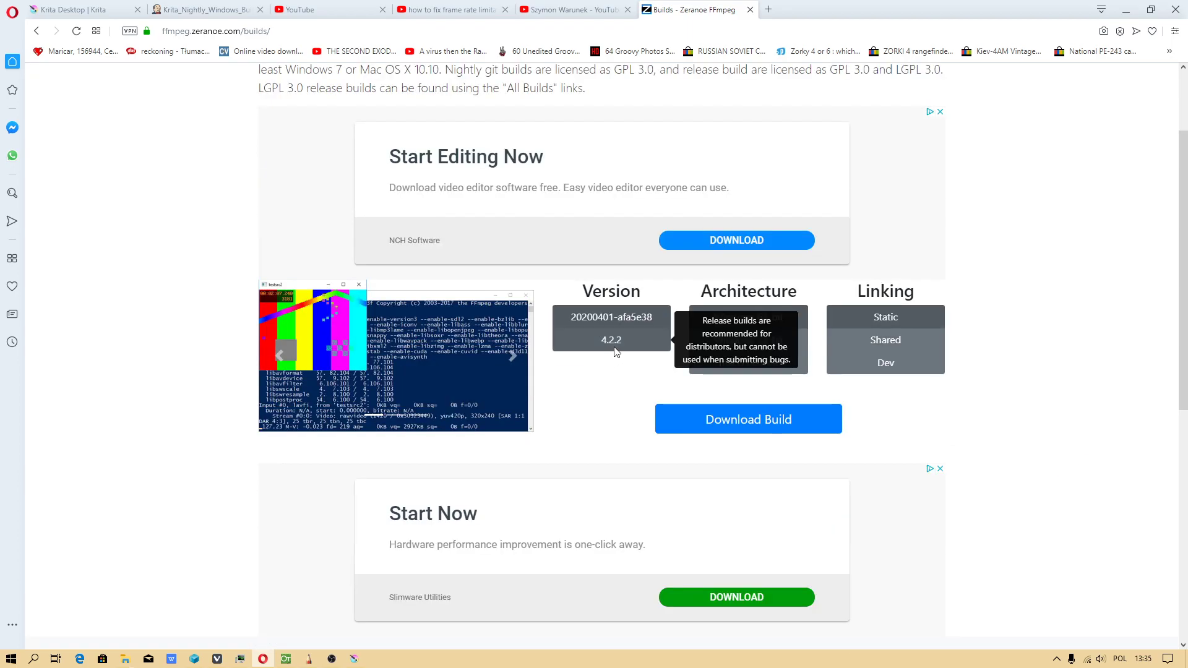
scroll(1058, 289, "up", 2)
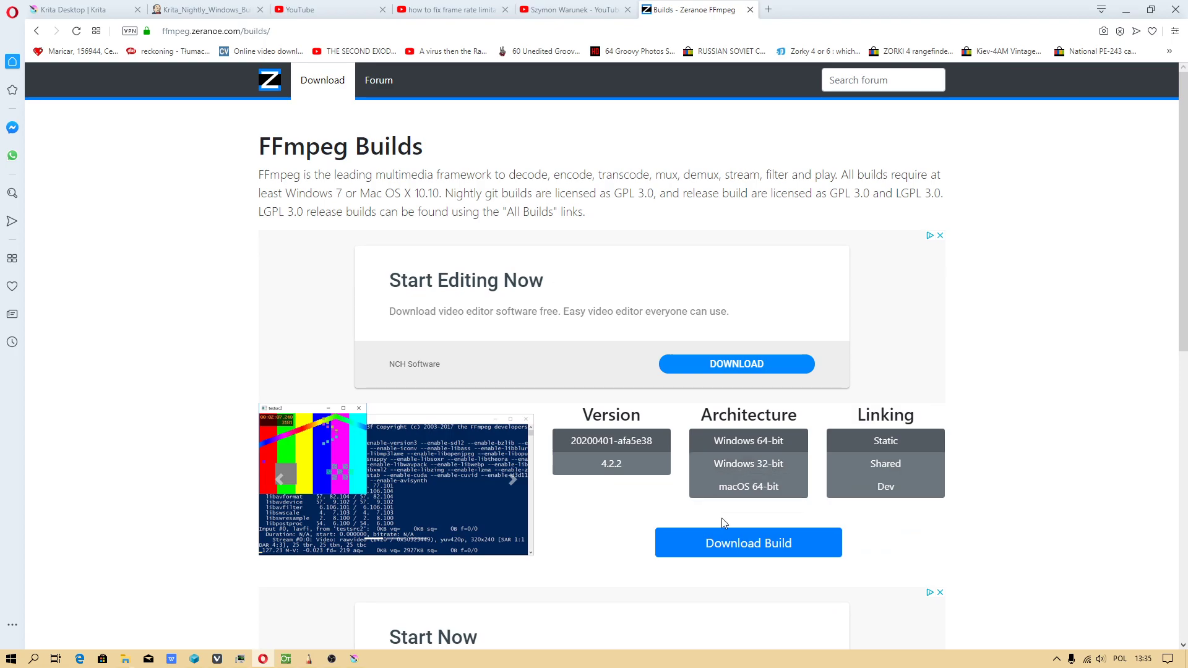
left_click_drag(147, 31, 143, 55)
key("Return")
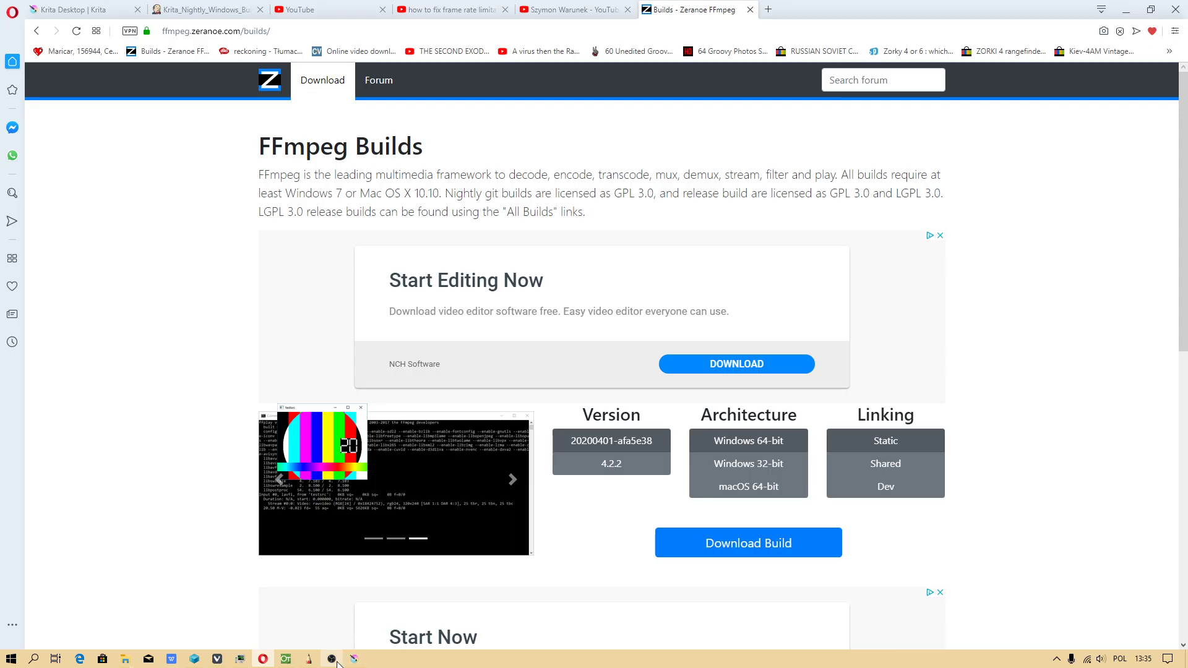
Switch the render codec to H.265 (HEVC) with Constant Rate Factor 1
left_click(362, 658)
left_click(753, 358)
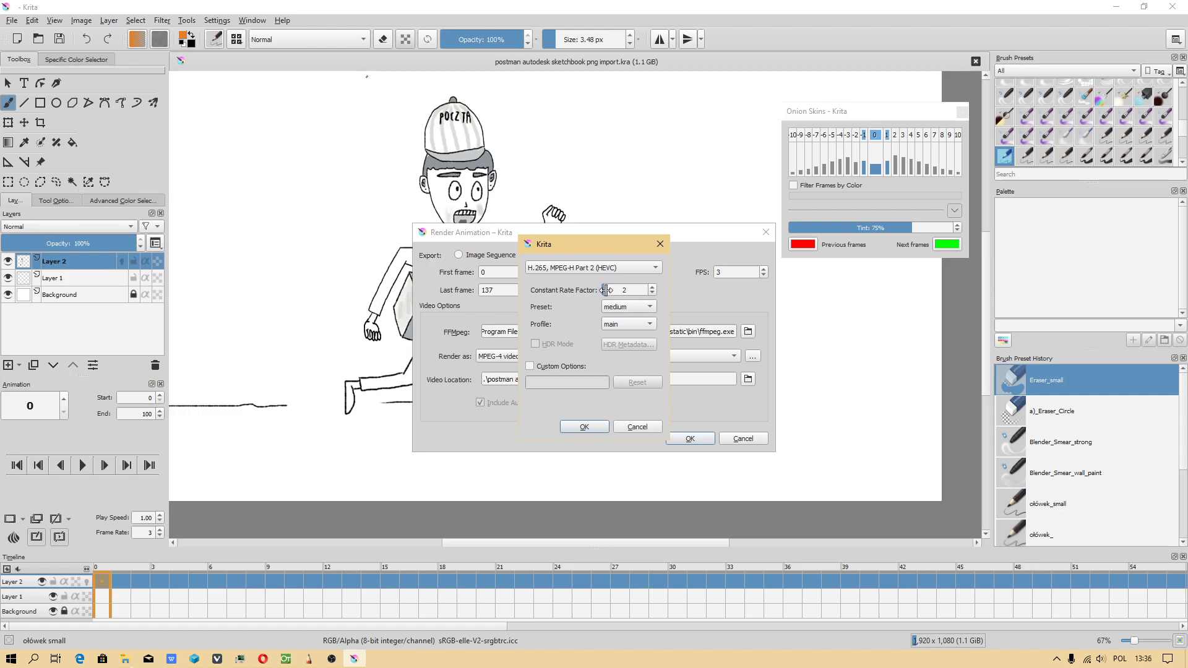
left_click(613, 271)
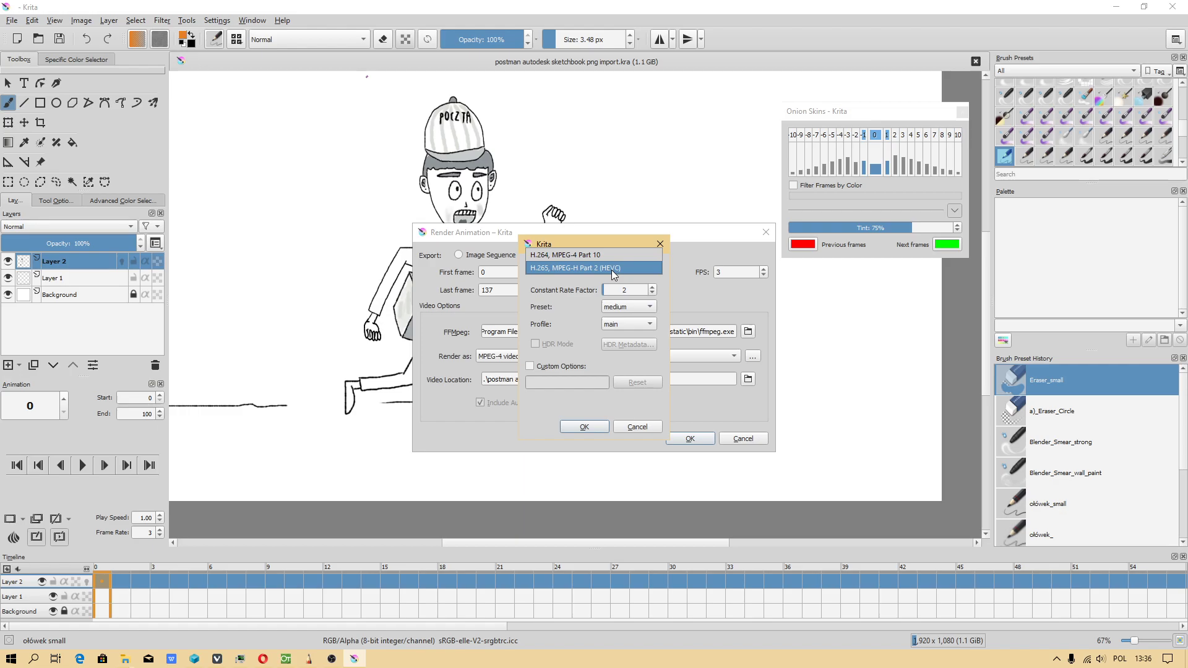
left_click(613, 270)
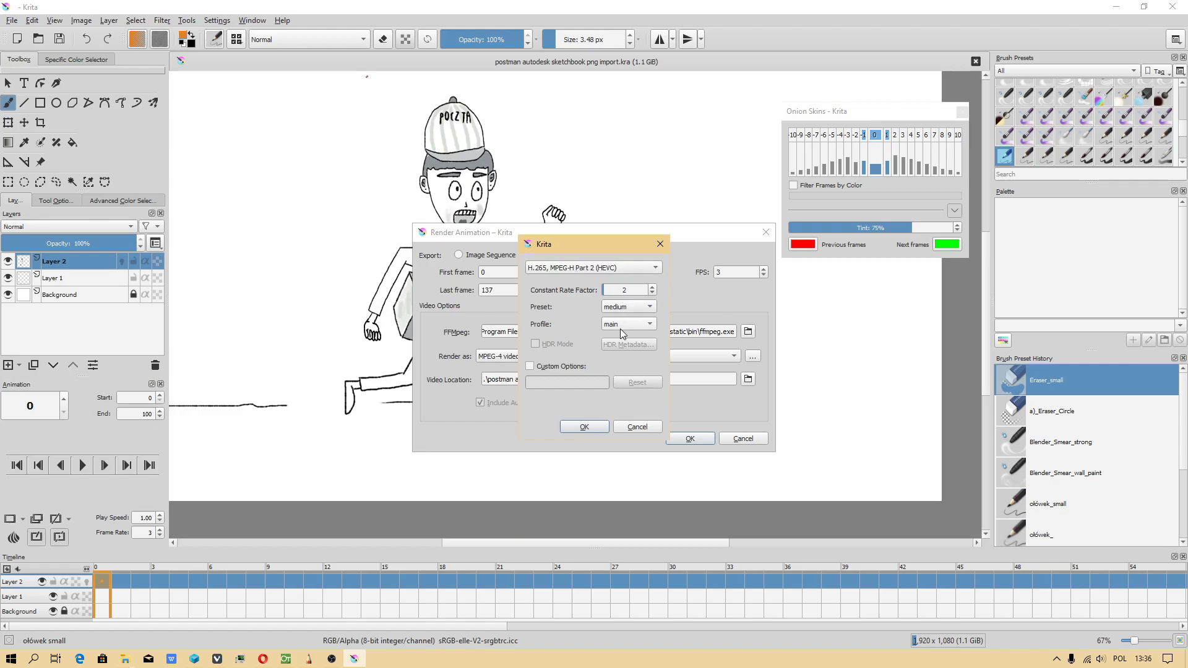
left_click(652, 293)
left_click(584, 427)
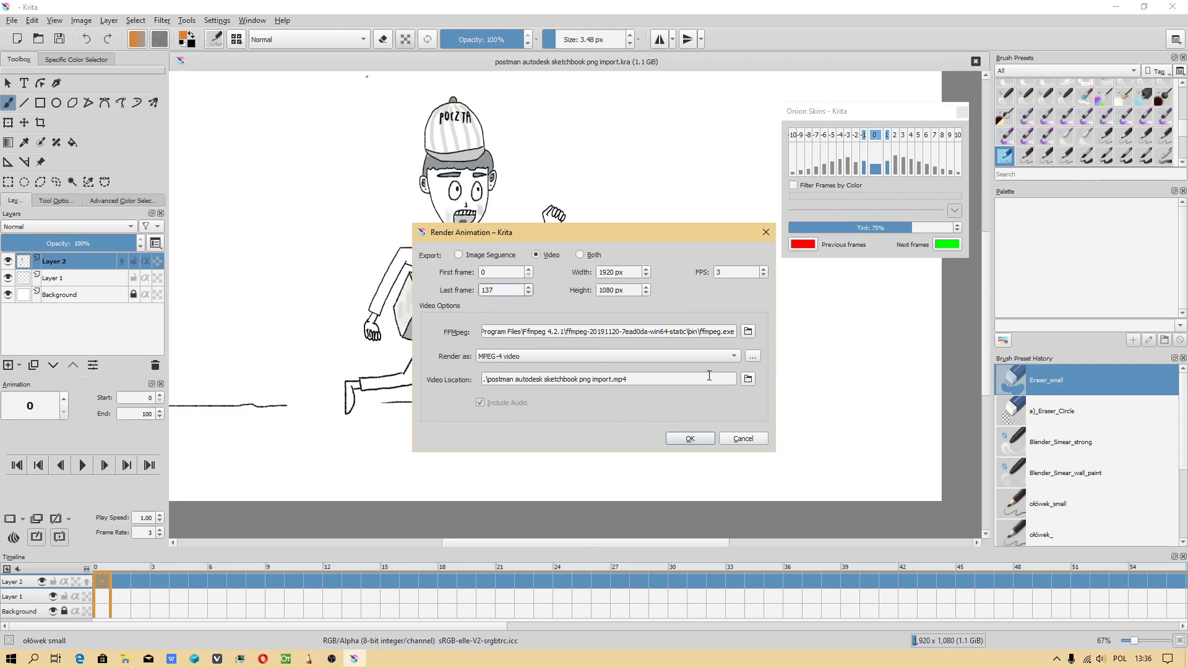
Set the video output to 'postman autodesk sketchbook png import.mp4'
left_click(749, 379)
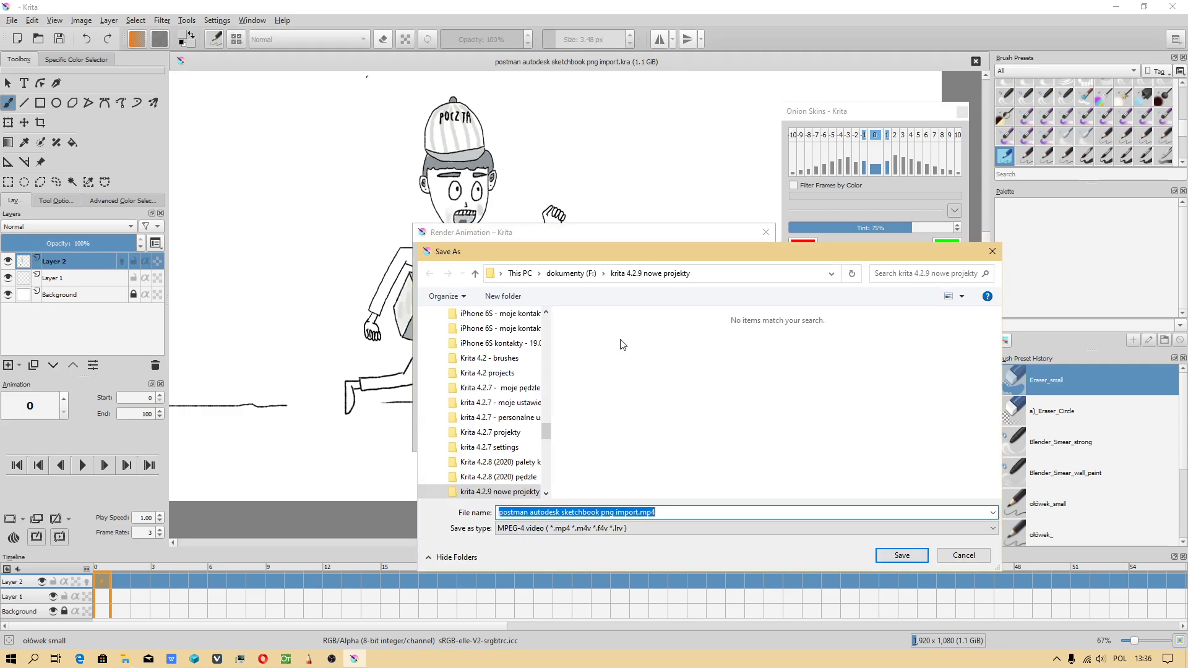
left_click_drag(681, 253, 998, 377)
left_click_drag(777, 382, 632, 319)
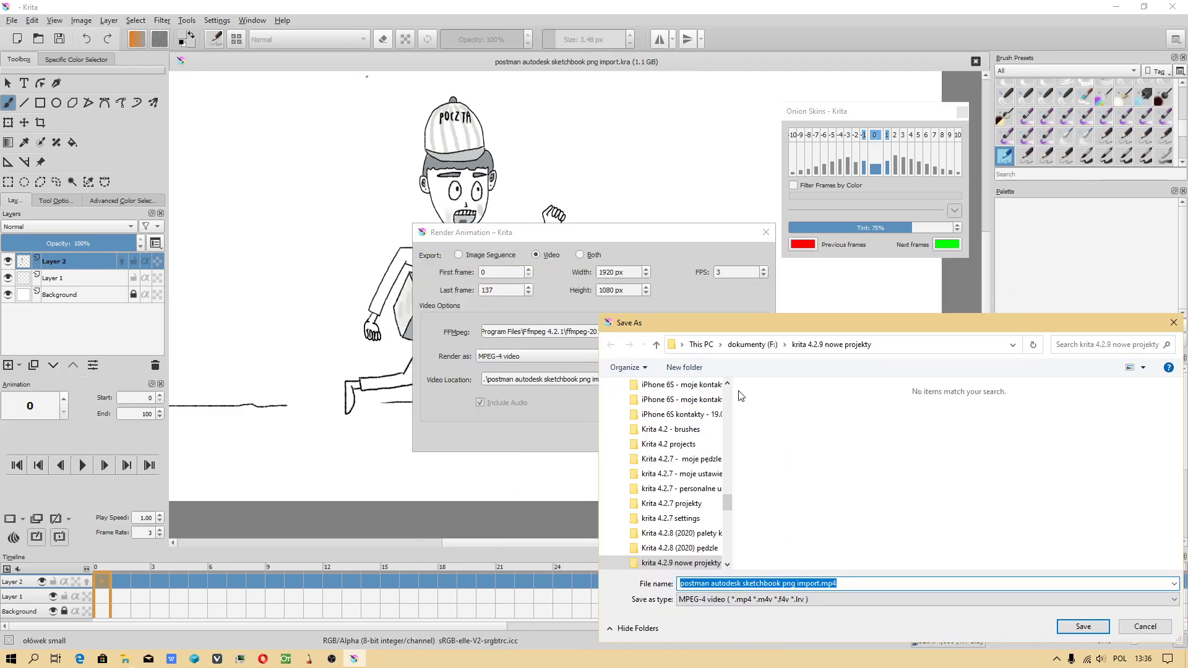
left_click_drag(774, 322, 569, 185)
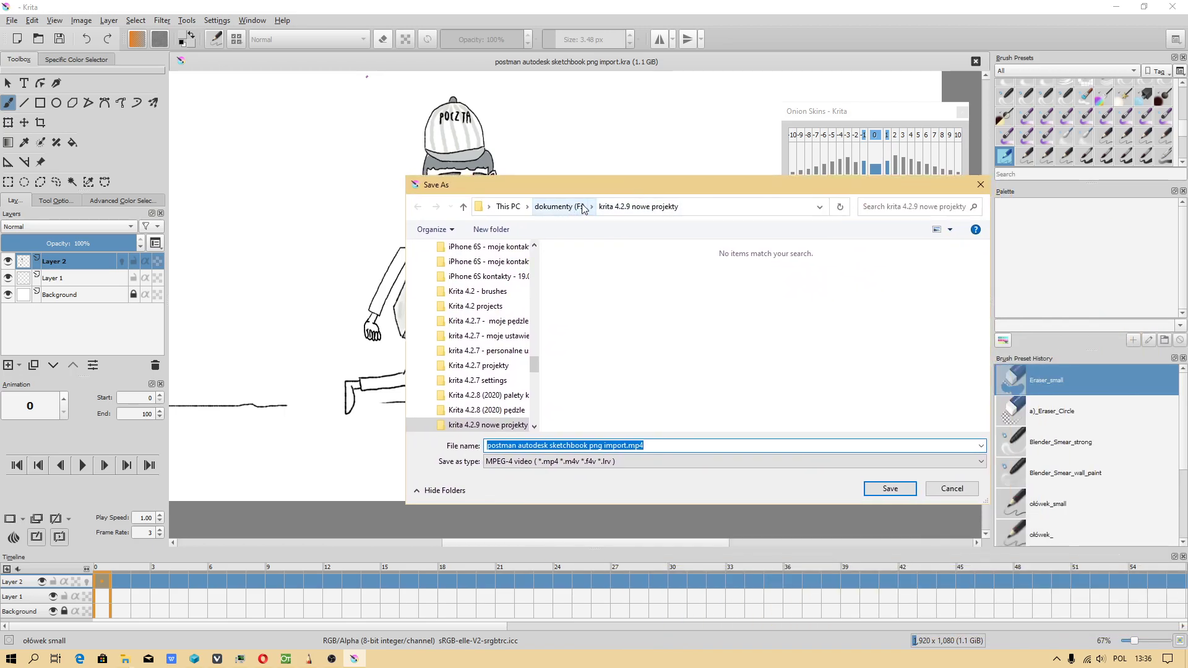
left_click(888, 489)
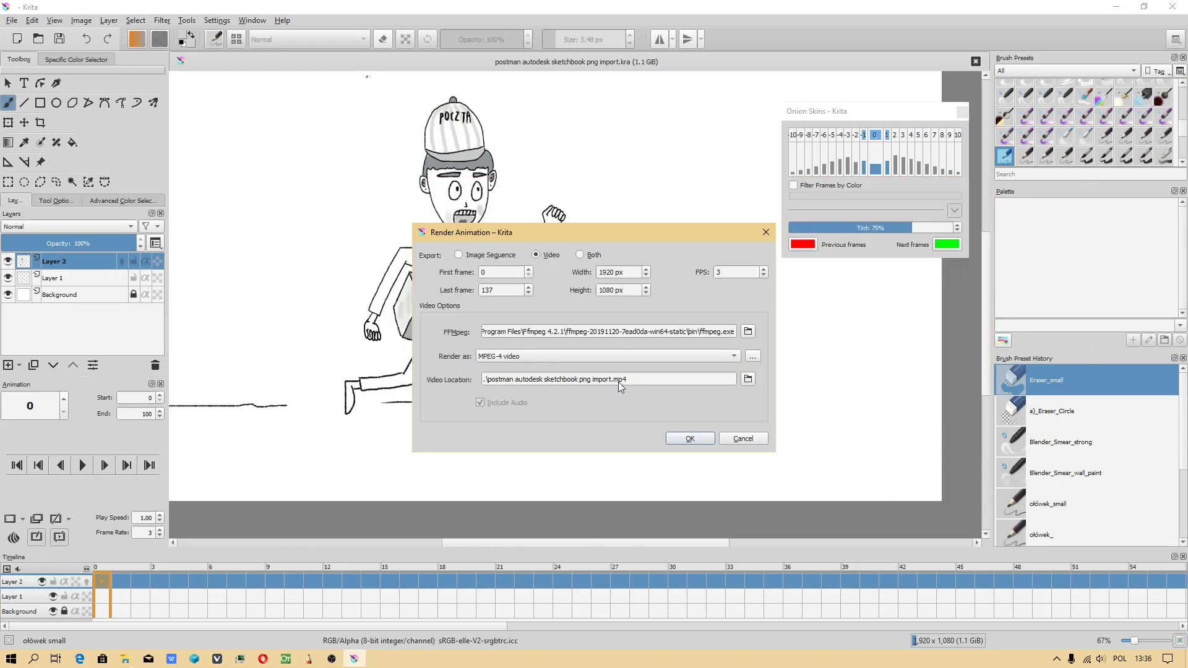
Start rendering the animation to MP4, then bring SketchBook Pro forward
left_click(687, 440)
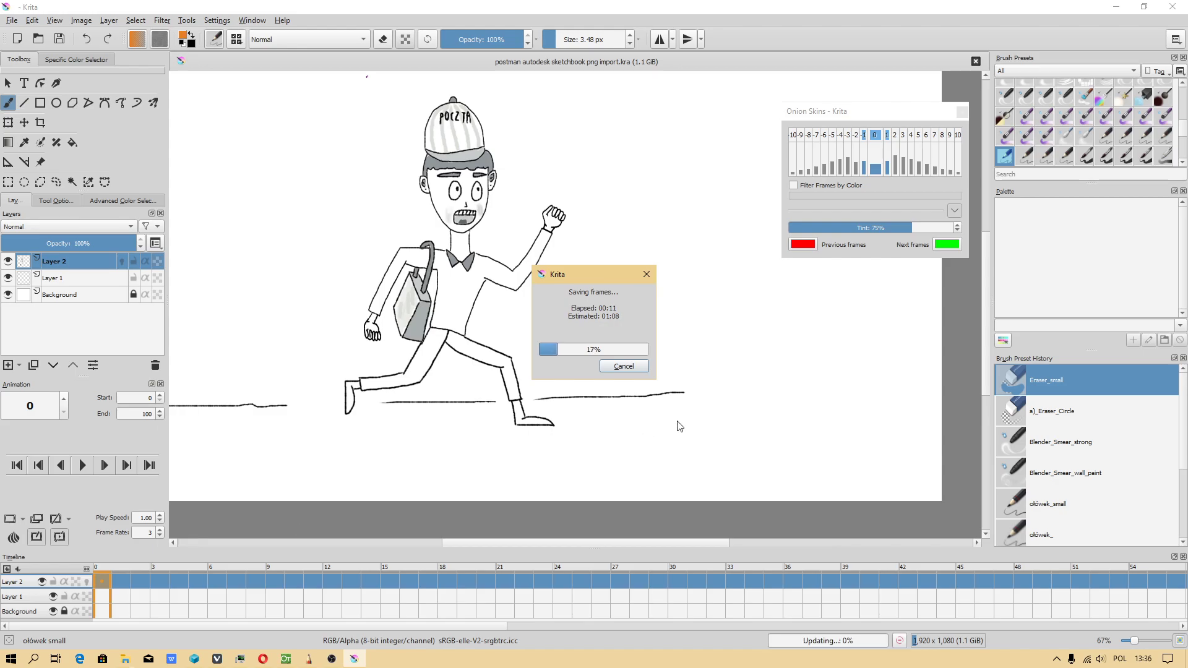
left_click(311, 659)
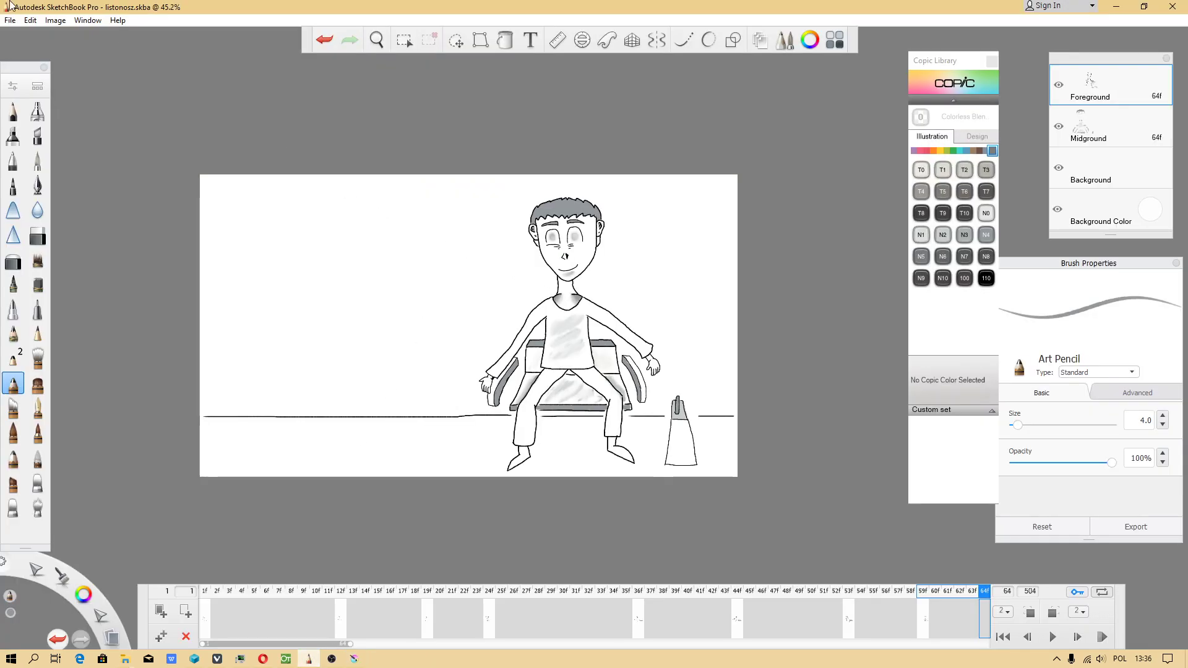
Glance at SketchBook's Help menu, then minimize SketchBook to reveal Krita's render progress
left_click(118, 21)
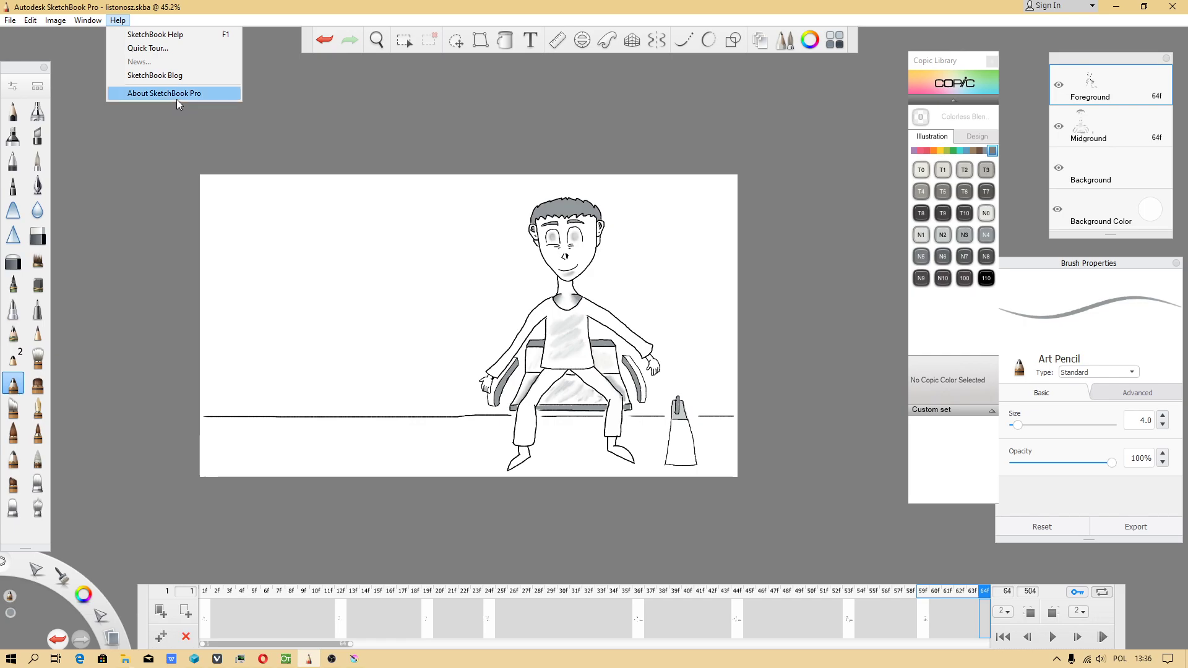
left_click(349, 657)
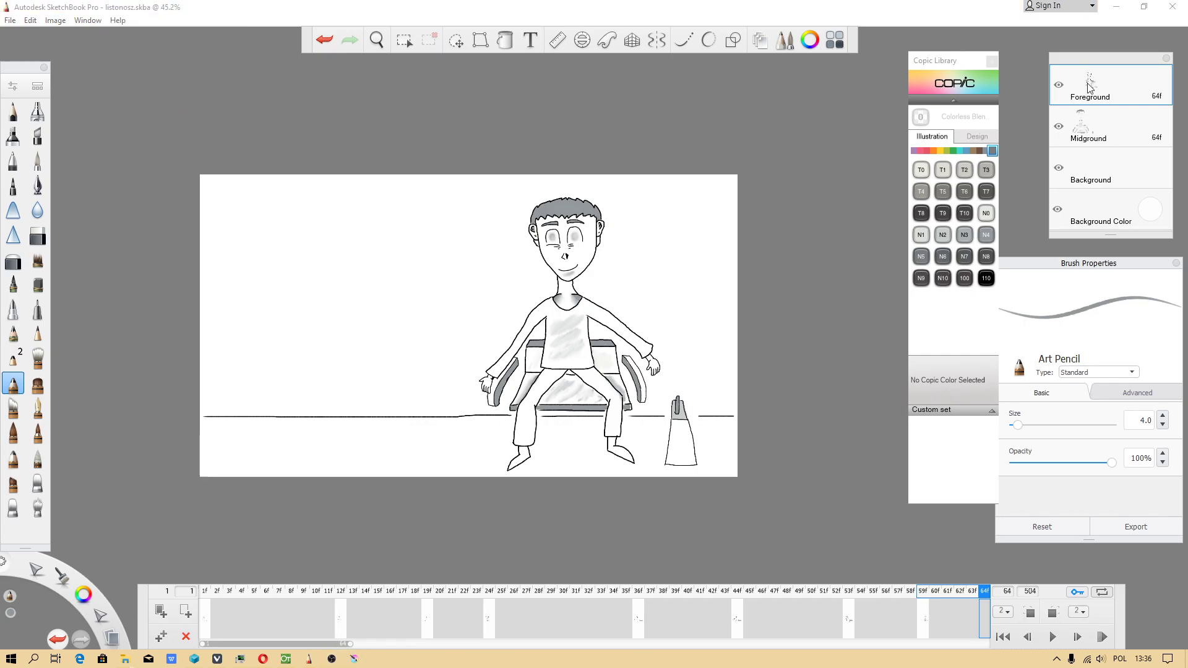
left_click(1117, 7)
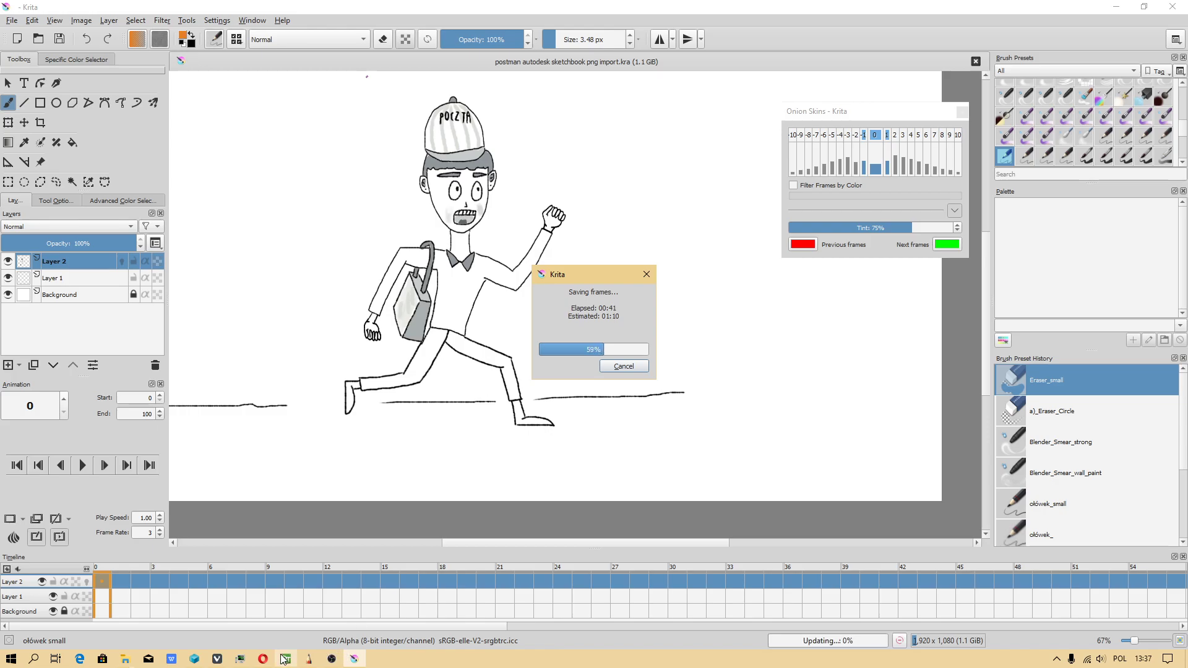
Visit the YouTube channel and frame rate tutorial tabs in Opera, then return to Krita
left_click(263, 659)
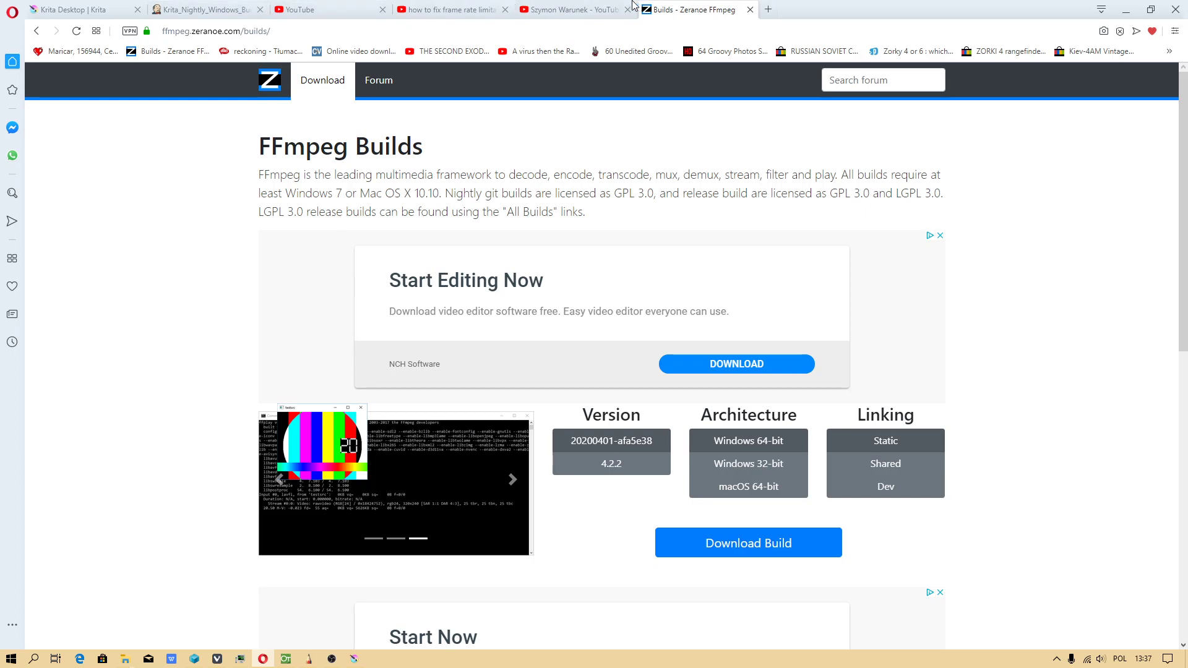
left_click(579, 9)
left_click(461, 9)
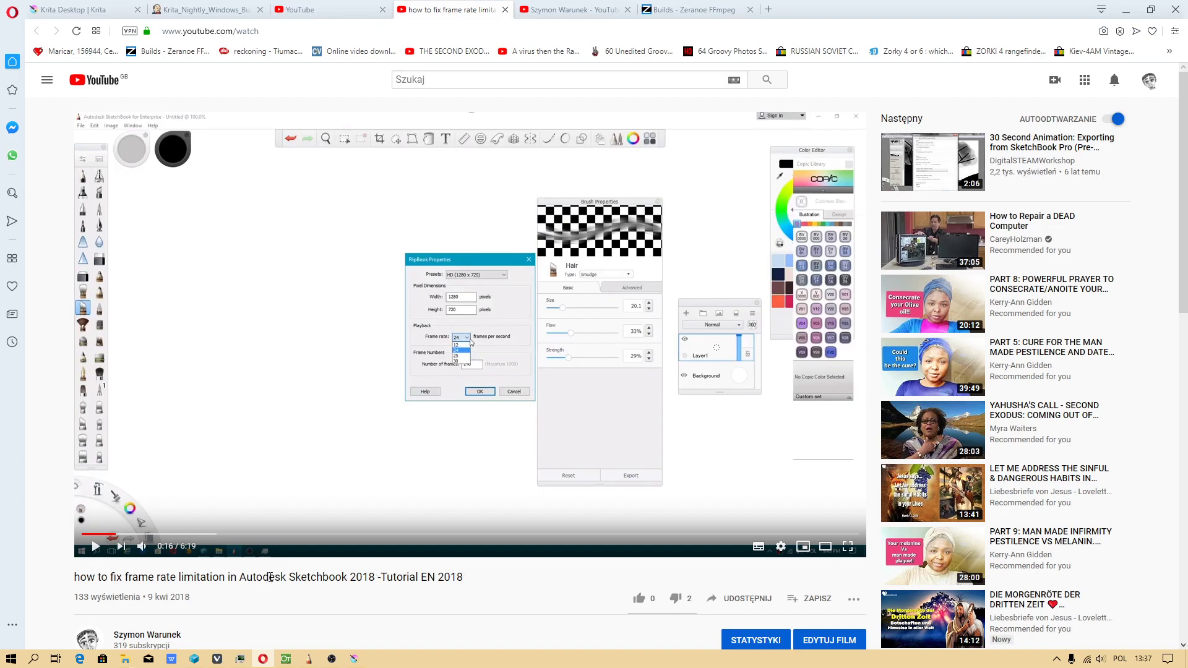
left_click(1126, 10)
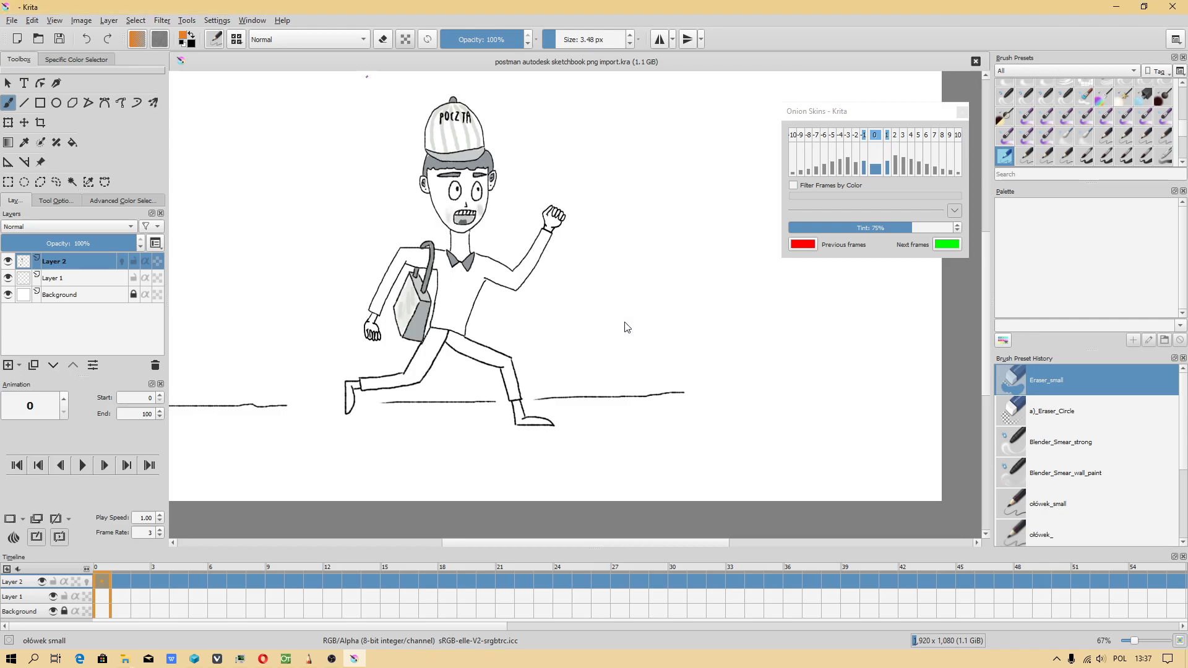
Open F:\krita 4.2.9 nowe projekty in Explorer and select the rendered postman MP4
mouse_move(123, 661)
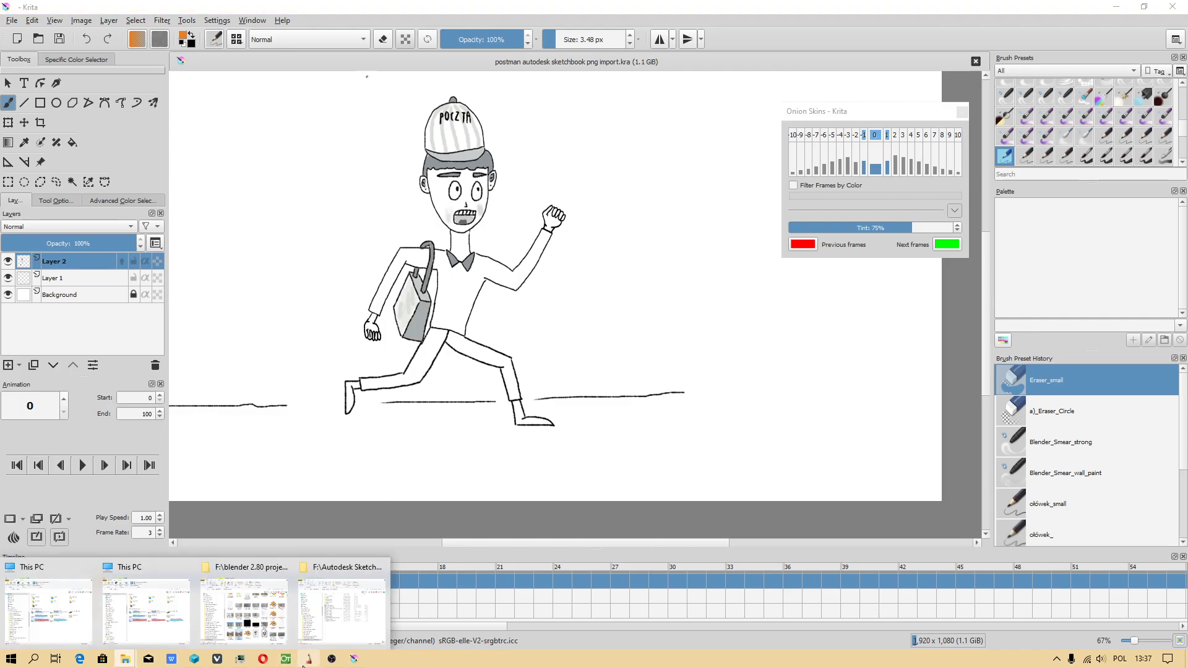
left_click(341, 604)
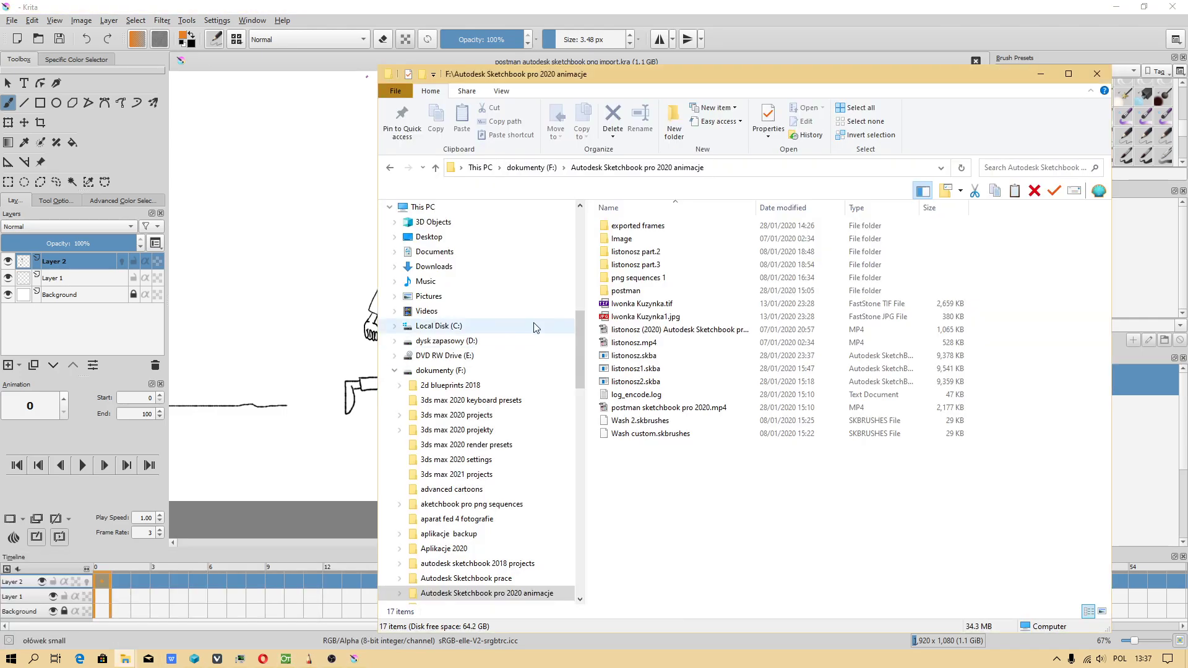
left_click(532, 167)
scroll(761, 456, "down", 9)
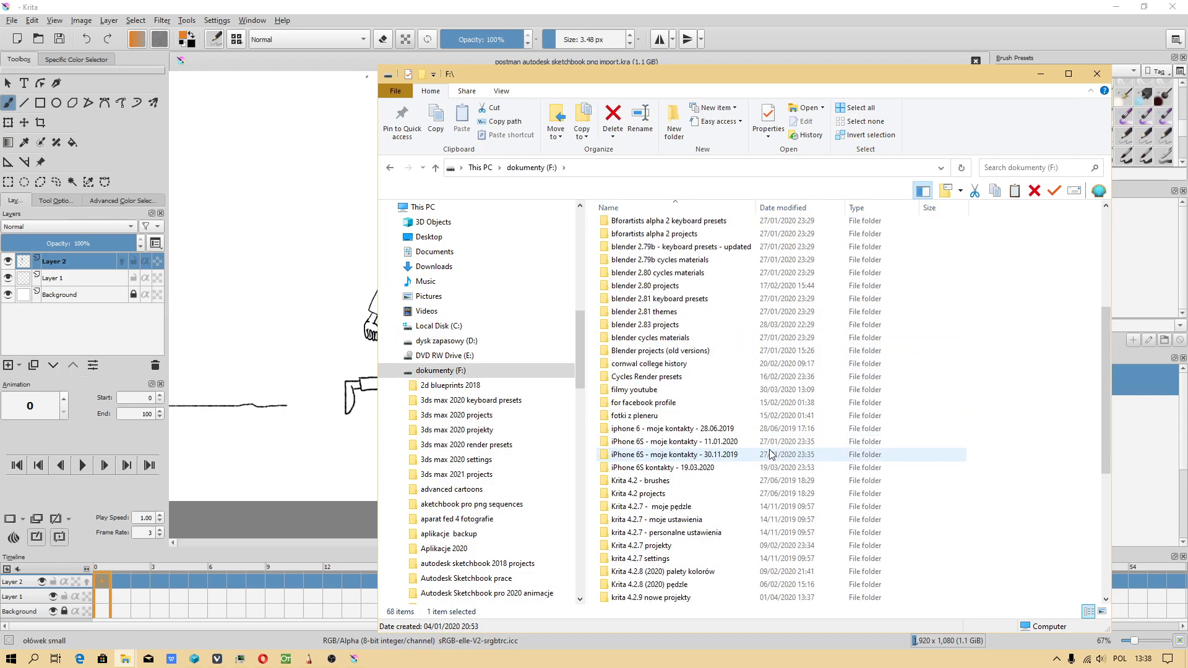
double_click(674, 444)
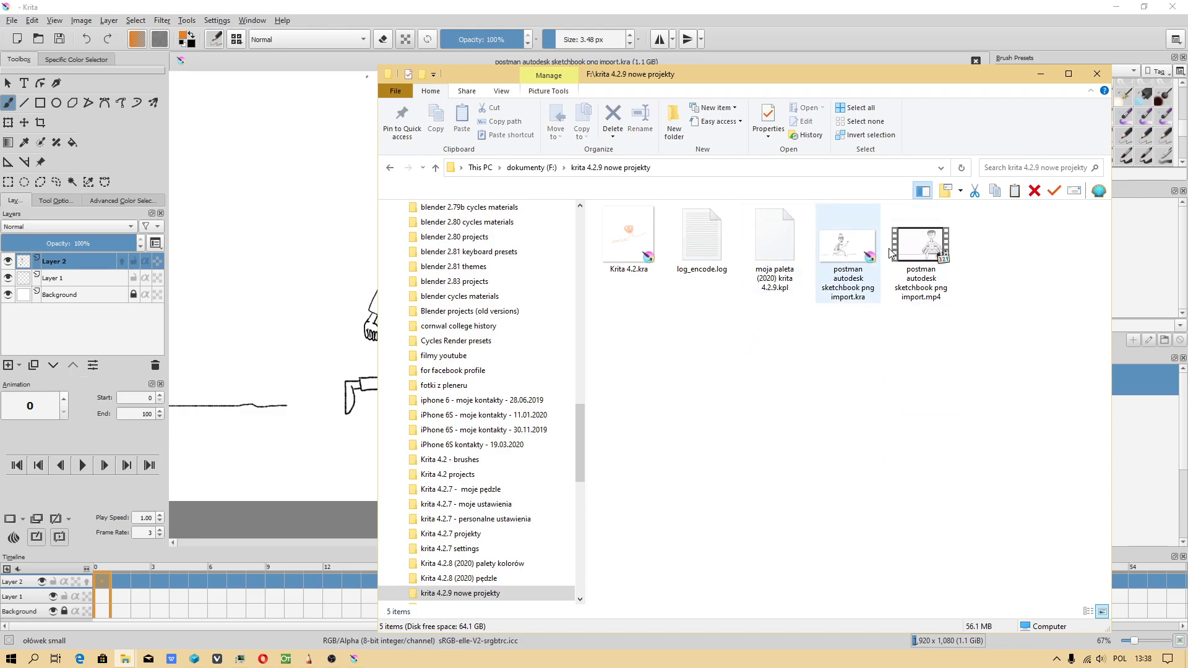
left_click(937, 249)
Play the postman MP4 in Media Player Classic, close it, and open the taskbar calendar
double_click(940, 247)
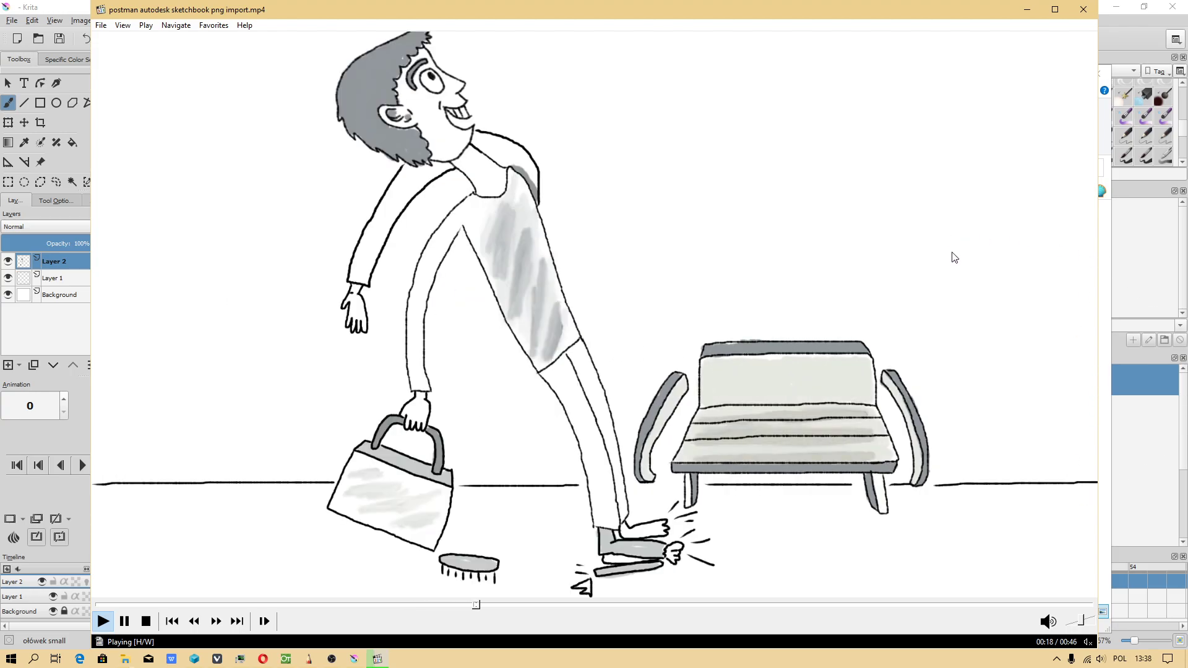
left_click(1083, 9)
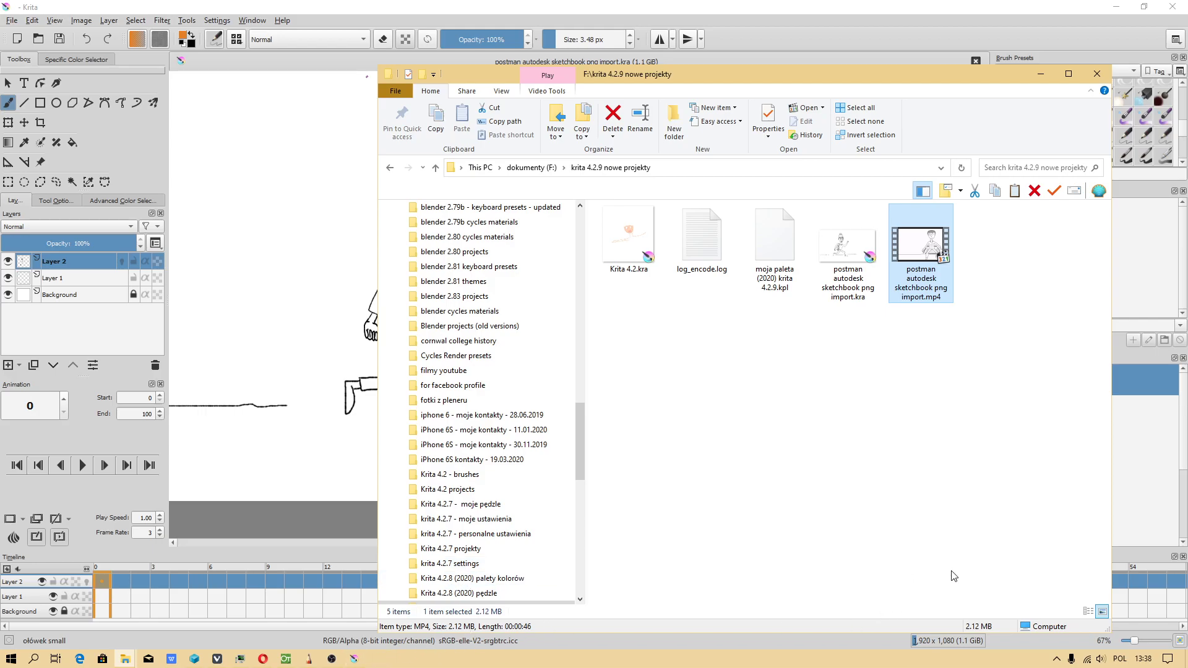
left_click(1145, 659)
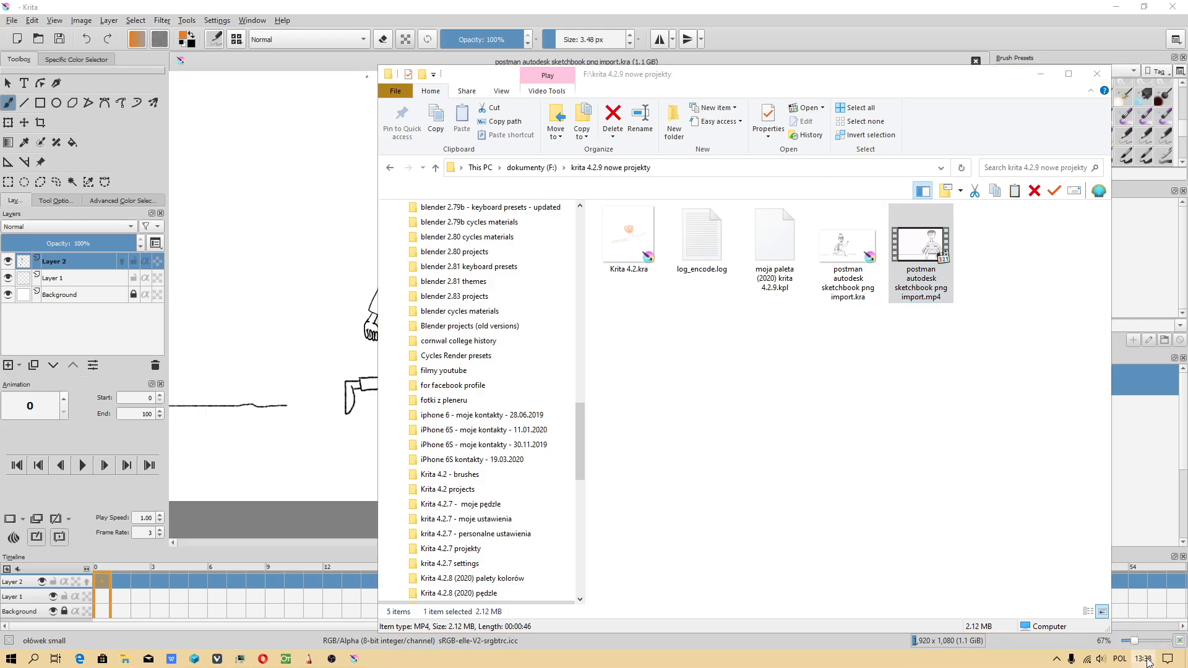